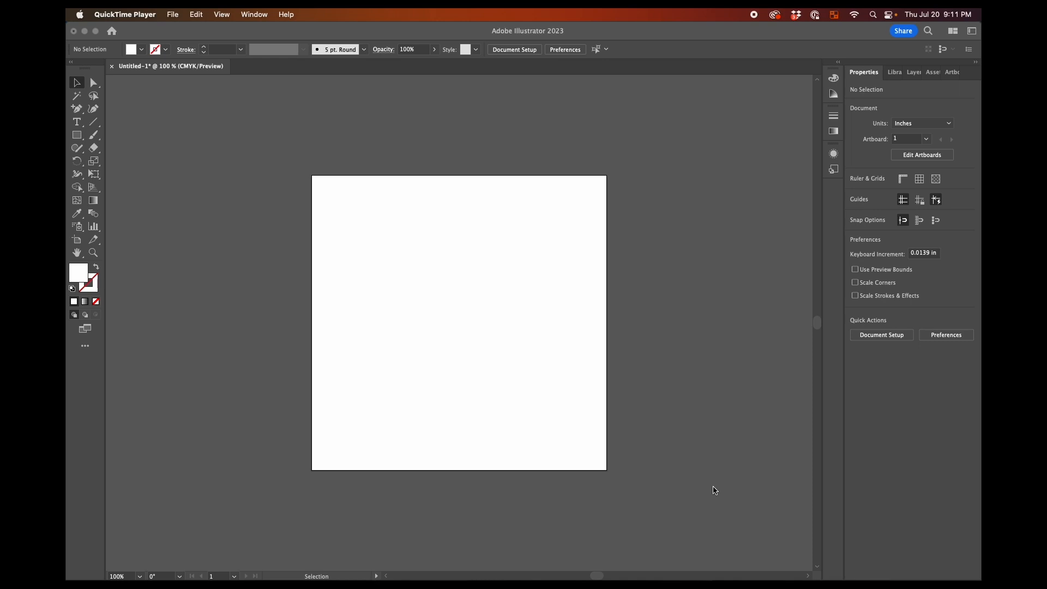
# Check the artboard's dimensions with the Artboard tool and return to the Selection tool
pyautogui.scroll(-2, 712, 488)
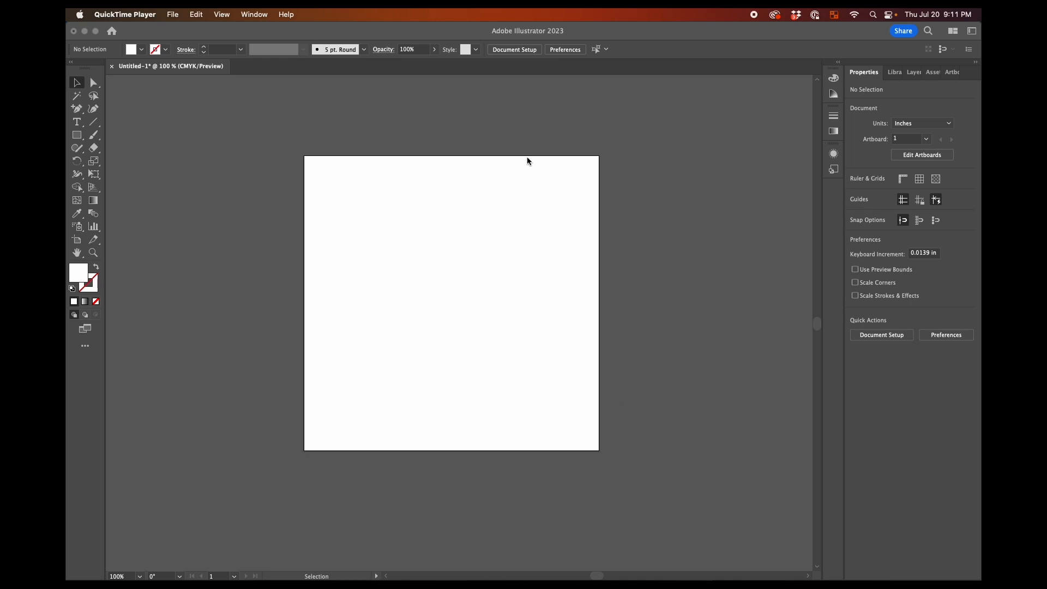
pyautogui.click(77, 243)
pyautogui.click(77, 240)
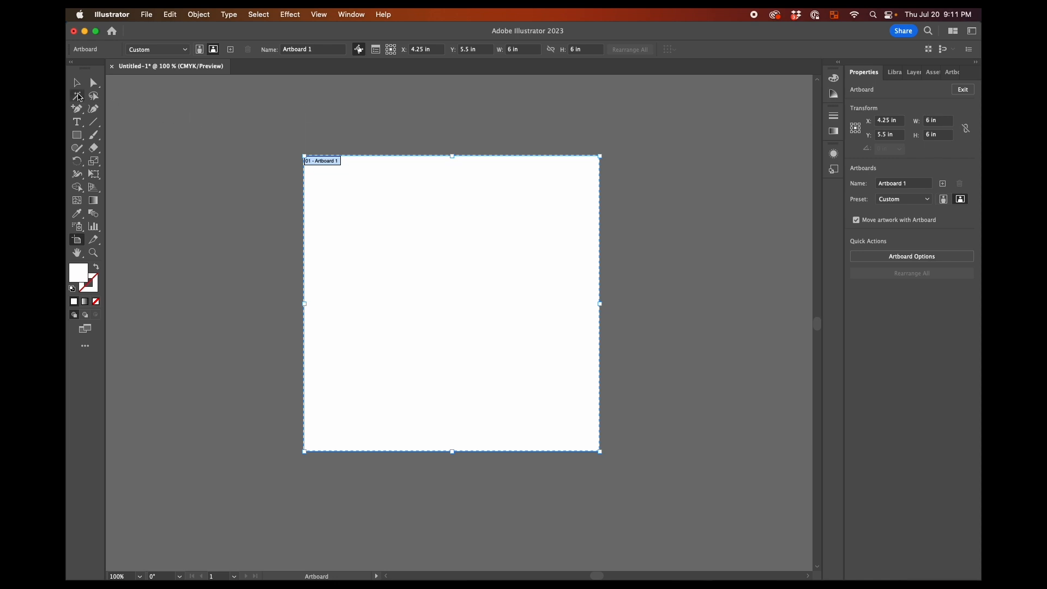
pyautogui.click(76, 87)
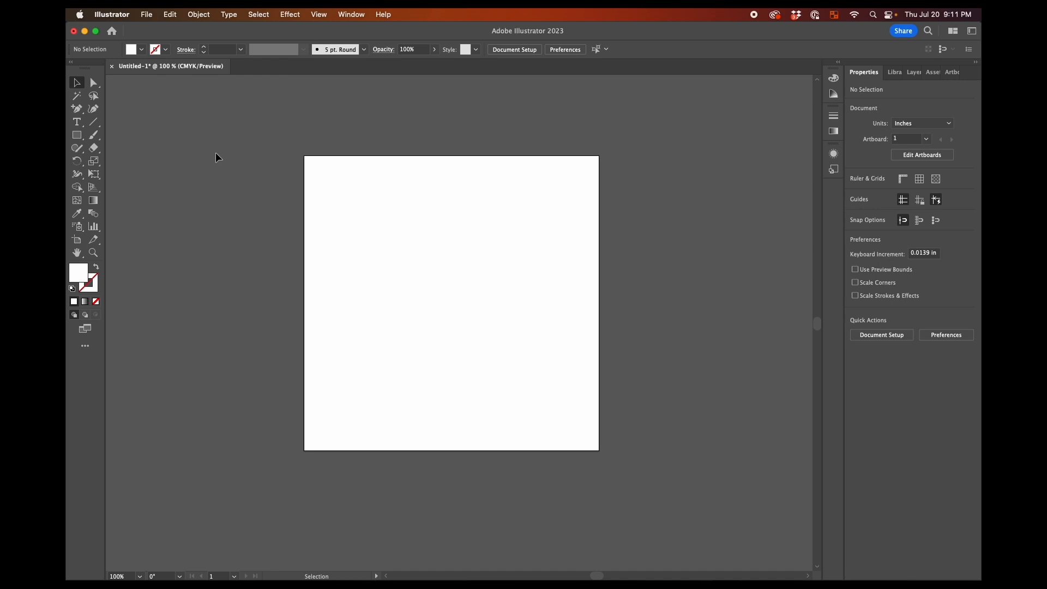
# Place the three floral pumpkin images and the flower cluster image from the desktop folder into the document
pyautogui.click(147, 14)
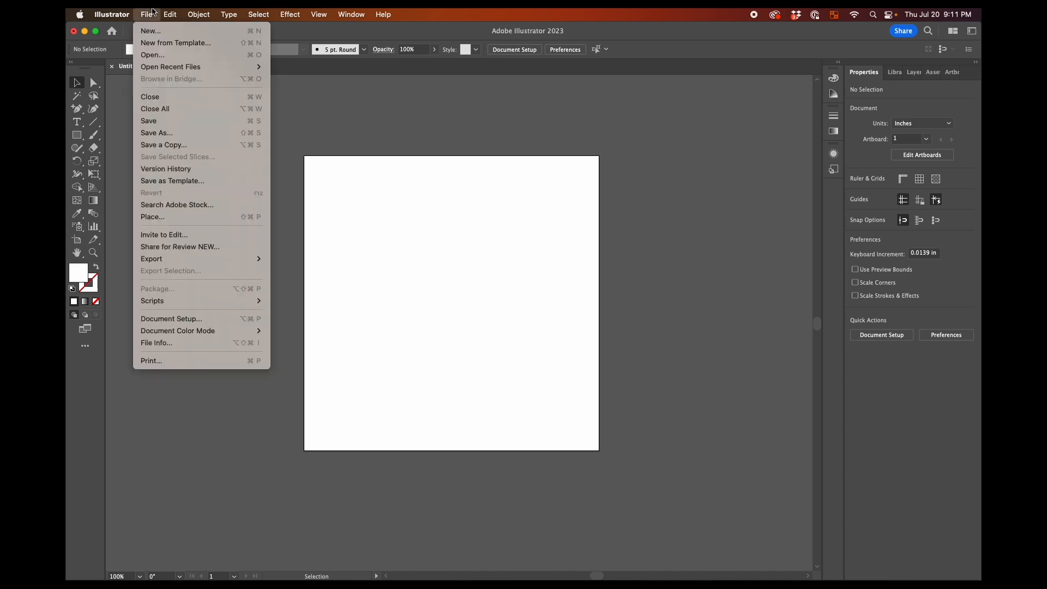
pyautogui.click(192, 216)
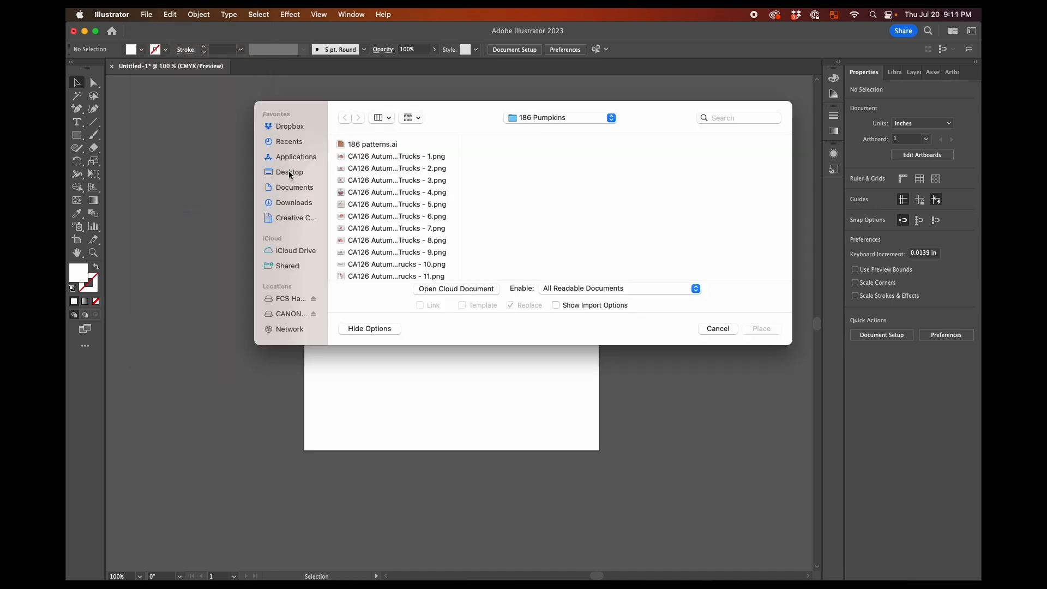
pyautogui.click(290, 172)
pyautogui.scroll(-10, 388, 228)
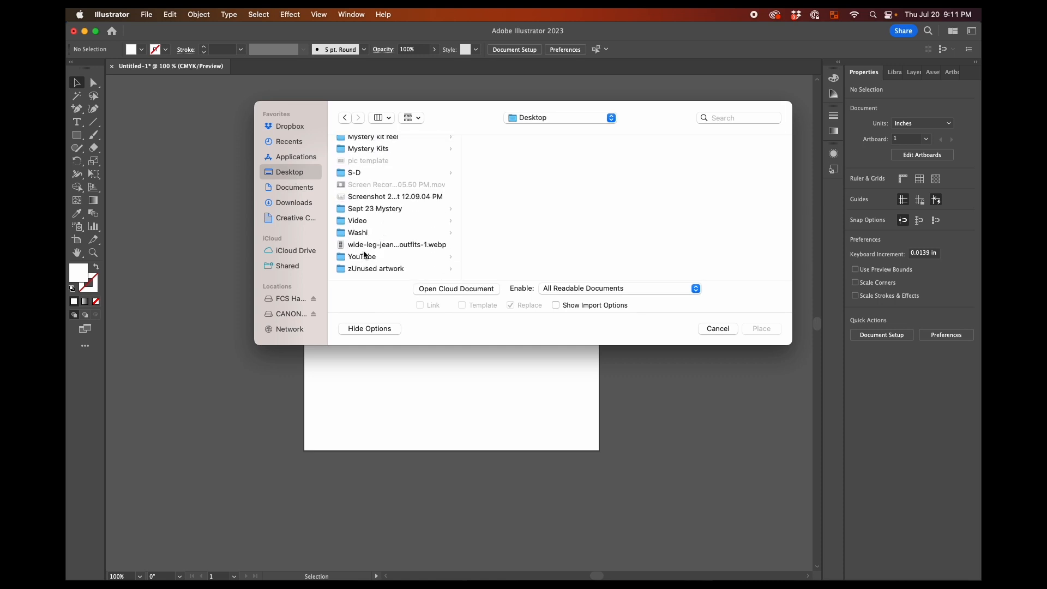
pyautogui.click(364, 222)
pyautogui.click(532, 168)
pyautogui.press('super+a')
pyautogui.click(761, 329)
pyautogui.click(440, 268)
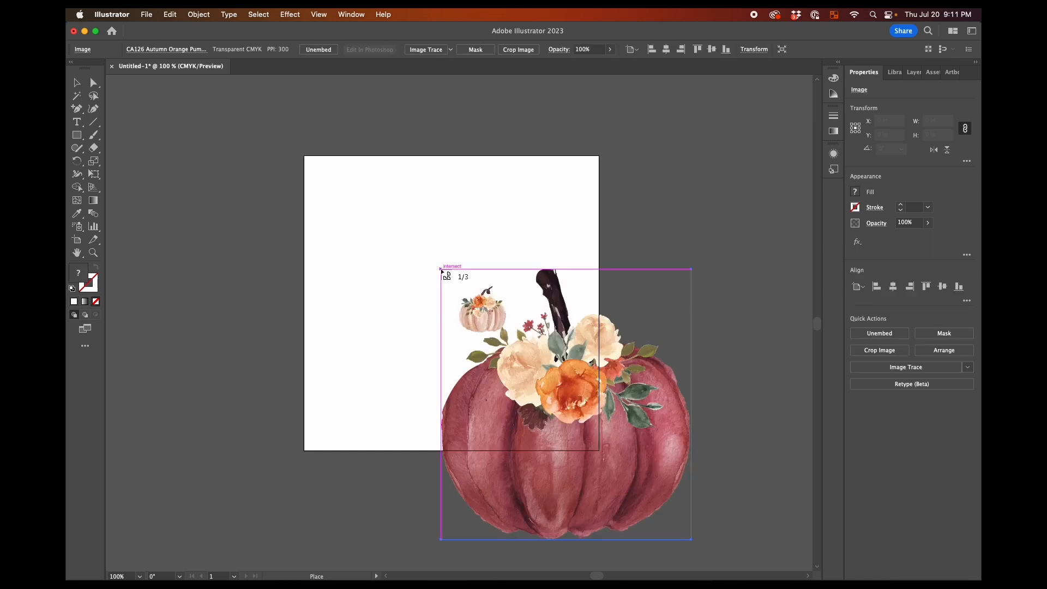
pyautogui.click(442, 269)
pyautogui.click(442, 270)
# Scale the placed images down together and spread the three pumpkins and the flower cluster across the artboard
pyautogui.moveTo(470, 294); pyautogui.dragTo(622, 391)
pyautogui.moveTo(682, 436); pyautogui.dragTo(358, 210)
pyautogui.click(549, 396)
pyautogui.moveTo(423, 305); pyautogui.dragTo(368, 405)
pyautogui.moveTo(453, 332); pyautogui.dragTo(538, 399)
pyautogui.moveTo(384, 416); pyautogui.dragTo(443, 351)
pyautogui.moveTo(498, 306); pyautogui.dragTo(545, 264)
pyautogui.moveTo(446, 334); pyautogui.dragTo(464, 319)
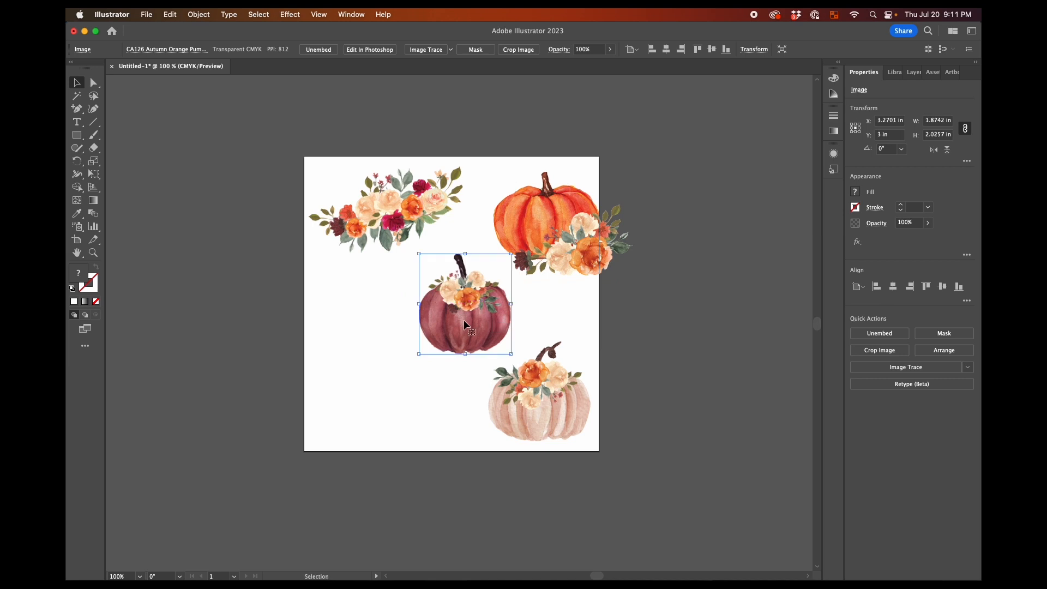
# Move the flower cluster across the artboard's top edge and the cream pumpkin just inside the lower-right corner
pyautogui.moveTo(343, 186); pyautogui.dragTo(387, 139)
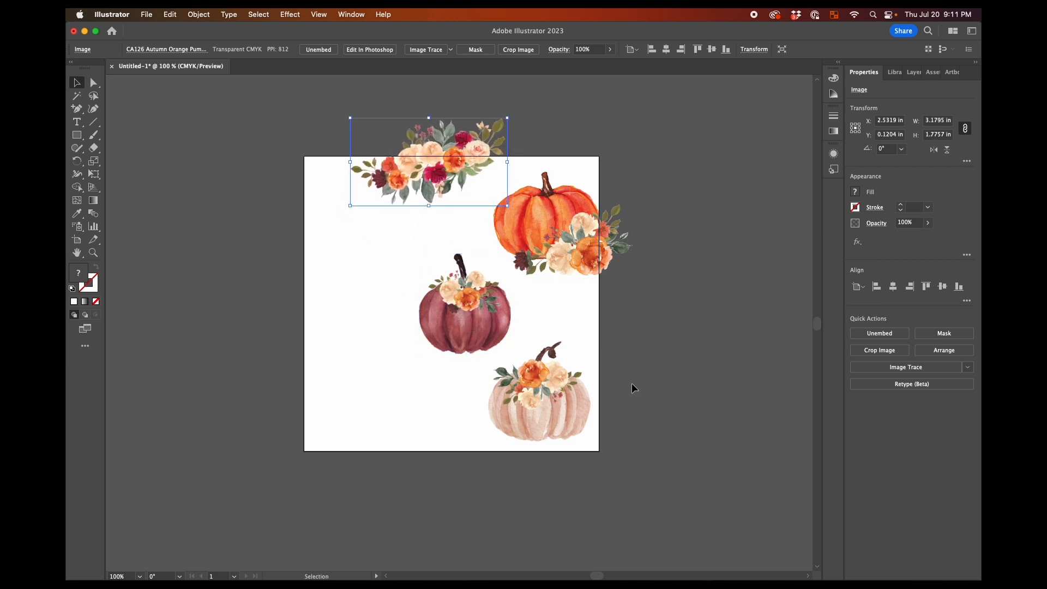
pyautogui.moveTo(457, 175)
pyautogui.mouseDown()
pyautogui.moveTo(448, 166)
pyautogui.moveTo(457, 179)
pyautogui.mouseUp()
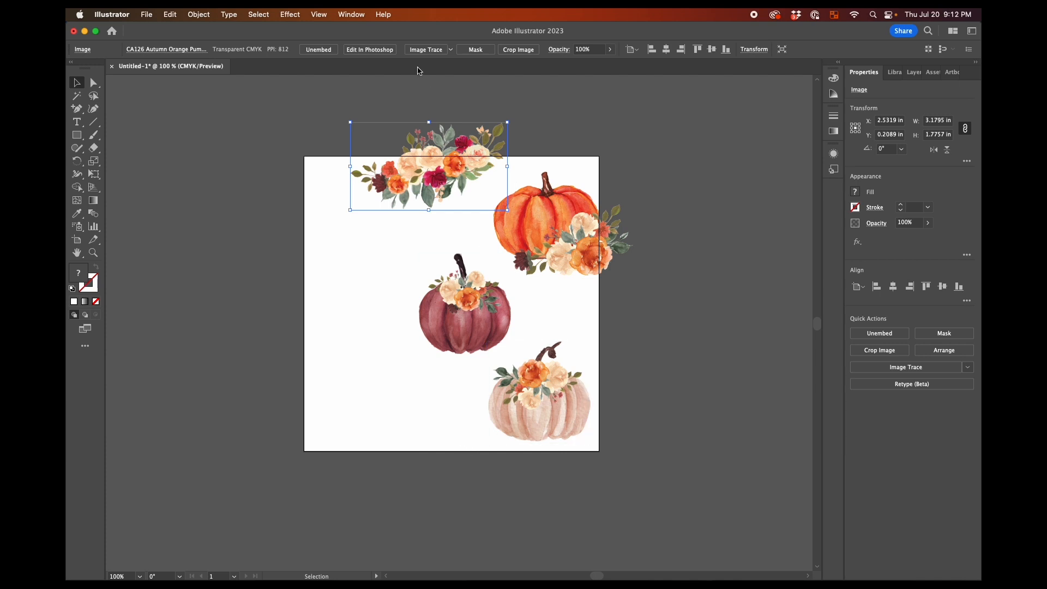
pyautogui.moveTo(538, 403); pyautogui.dragTo(453, 407)
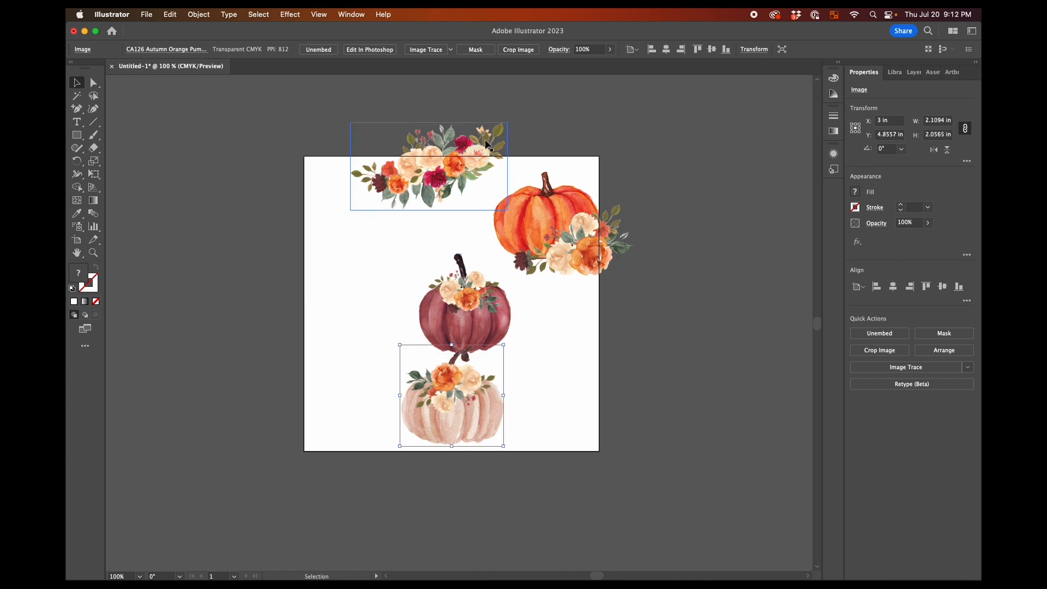
pyautogui.moveTo(465, 417); pyautogui.dragTo(559, 412)
pyautogui.moveTo(477, 306); pyautogui.dragTo(467, 297)
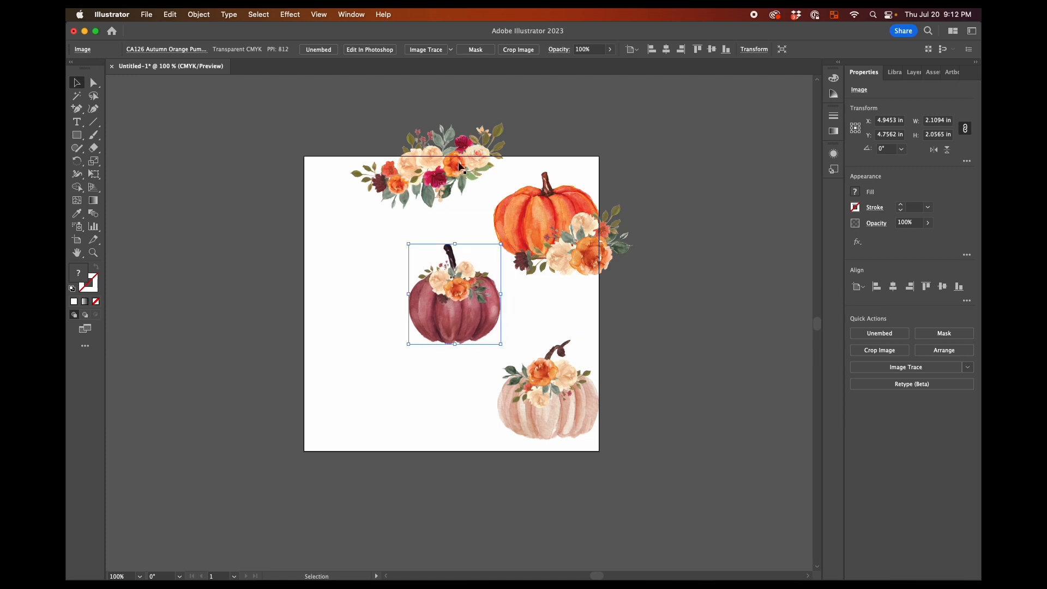
# Shrink the flower cluster, place it between the orange and cream pumpkins, and move the burgundy pumpkin near the artboard's upper middle
pyautogui.moveTo(431, 155)
pyautogui.mouseDown()
pyautogui.moveTo(426, 181)
pyautogui.moveTo(431, 156)
pyautogui.mouseUp()
pyautogui.moveTo(541, 223); pyautogui.dragTo(550, 222)
pyautogui.moveTo(444, 213); pyautogui.dragTo(454, 151)
pyautogui.moveTo(468, 297); pyautogui.dragTo(431, 310)
pyautogui.moveTo(442, 155); pyautogui.dragTo(538, 332)
pyautogui.moveTo(605, 269); pyautogui.dragTo(557, 297)
pyautogui.moveTo(537, 315); pyautogui.dragTo(557, 305)
pyautogui.moveTo(443, 313); pyautogui.dragTo(474, 264)
# Duplicate the three pumpkins, placing the orange copy at the lower left, the cream one across the top edge and the burgundy one beside the artboard
pyautogui.keyDown('shift'); pyautogui.click(549, 235); pyautogui.keyUp('shift')
pyautogui.keyDown('shift'); pyautogui.click(562, 407); pyautogui.keyUp('shift')
pyautogui.press('super+c')
pyautogui.press('super+v')
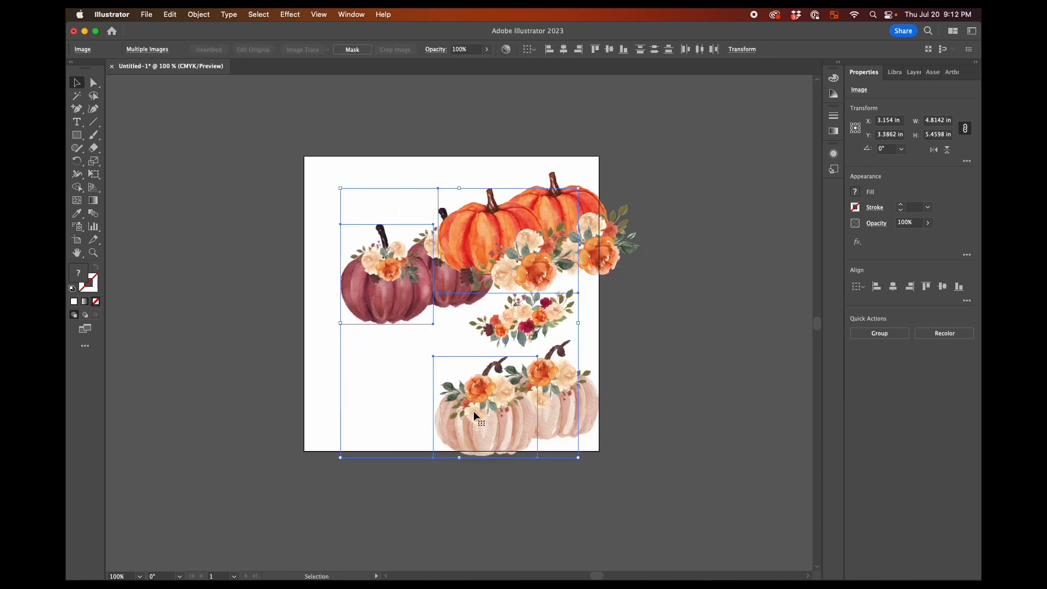
pyautogui.moveTo(516, 417); pyautogui.dragTo(388, 482)
pyautogui.click(384, 403)
pyautogui.moveTo(354, 311); pyautogui.dragTo(399, 376)
pyautogui.moveTo(360, 485); pyautogui.dragTo(380, 174)
# Duplicate the flower cluster, flip and rotate the copy, and set it across the artboard's top edge beside the cream pumpkin
pyautogui.moveTo(525, 328); pyautogui.dragTo(523, 193)
pyautogui.click(947, 149)
pyautogui.click(934, 150)
pyautogui.moveTo(550, 140); pyautogui.dragTo(543, 130)
pyautogui.moveTo(504, 161); pyautogui.dragTo(499, 158)
pyautogui.click(649, 153)
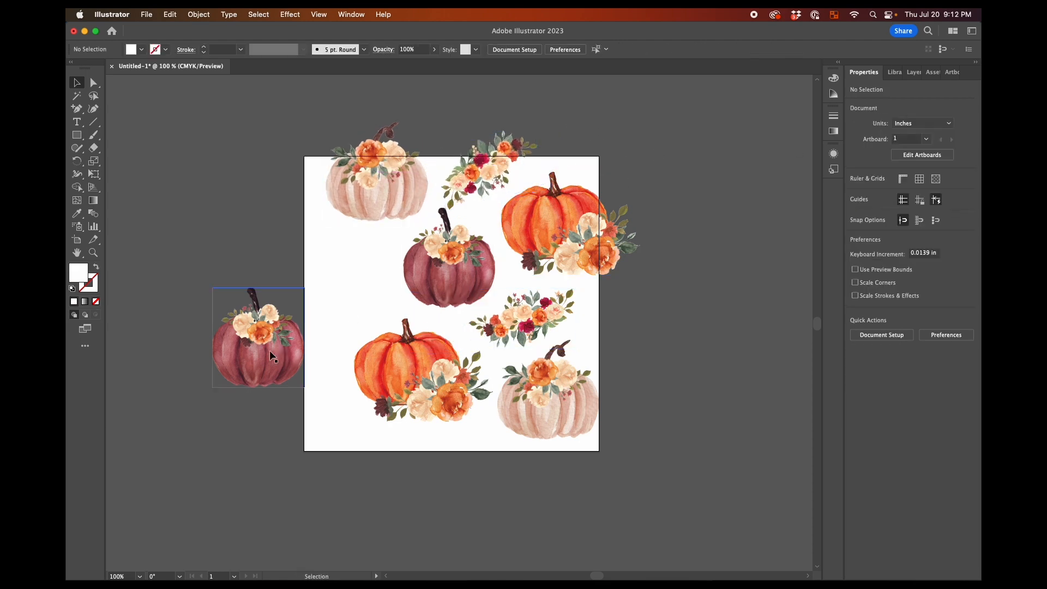
# Move the lower cream pumpkin to the artboard's left edge and the spare burgundy pumpkin across the lower right edge, and even out the spacing
pyautogui.moveTo(550, 407); pyautogui.dragTo(338, 296)
pyautogui.moveTo(266, 354); pyautogui.dragTo(566, 410)
pyautogui.moveTo(435, 389); pyautogui.dragTo(444, 389)
pyautogui.moveTo(352, 298); pyautogui.dragTo(357, 303)
pyautogui.moveTo(518, 311); pyautogui.dragTo(512, 310)
pyautogui.moveTo(590, 216); pyautogui.dragTo(587, 213)
pyautogui.moveTo(432, 381); pyautogui.dragTo(438, 382)
pyautogui.moveTo(556, 404); pyautogui.dragTo(572, 403)
pyautogui.moveTo(443, 387); pyautogui.dragTo(453, 391)
pyautogui.click(700, 327)
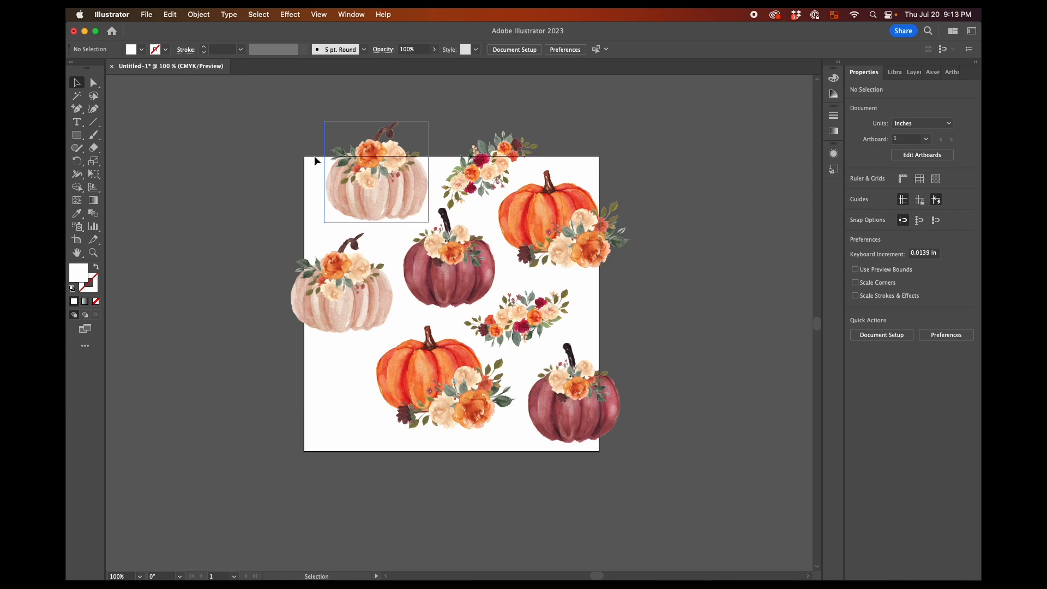
pyautogui.press('super+a')
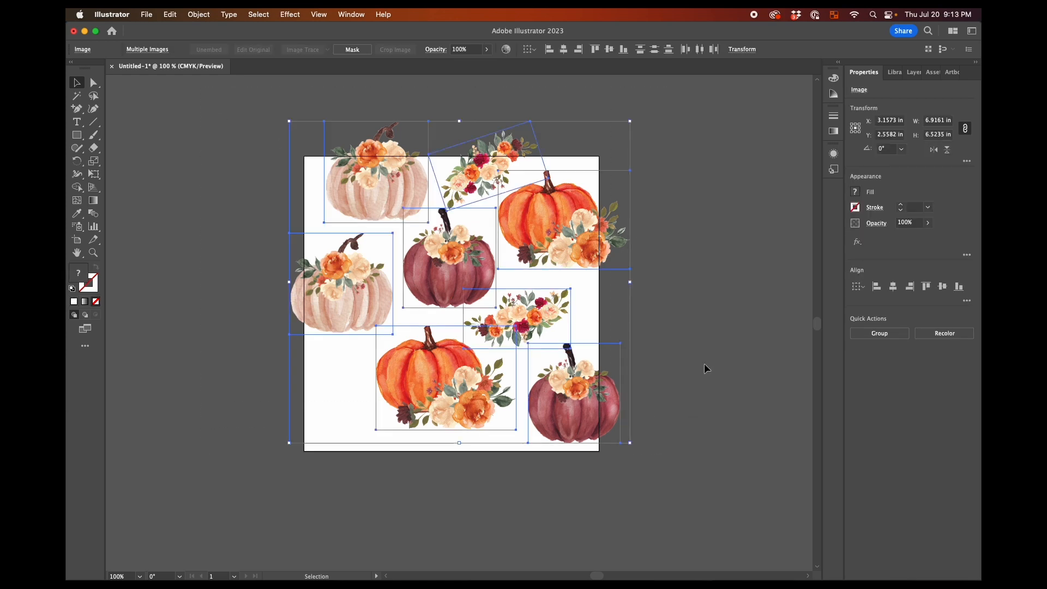
pyautogui.click(211, 12)
pyautogui.click(195, 14)
pyautogui.click(237, 246)
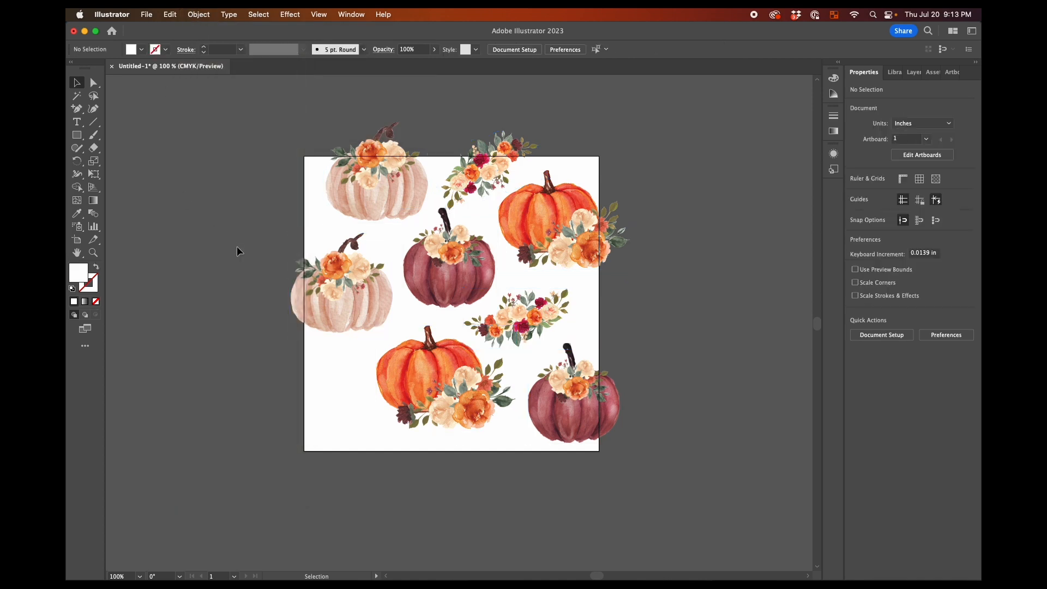
# Move the left cream pumpkin fully inside the artboard, shrink it slightly, and nudge the neighbouring burgundy and orange pumpkins to even the gaps
pyautogui.click(331, 296)
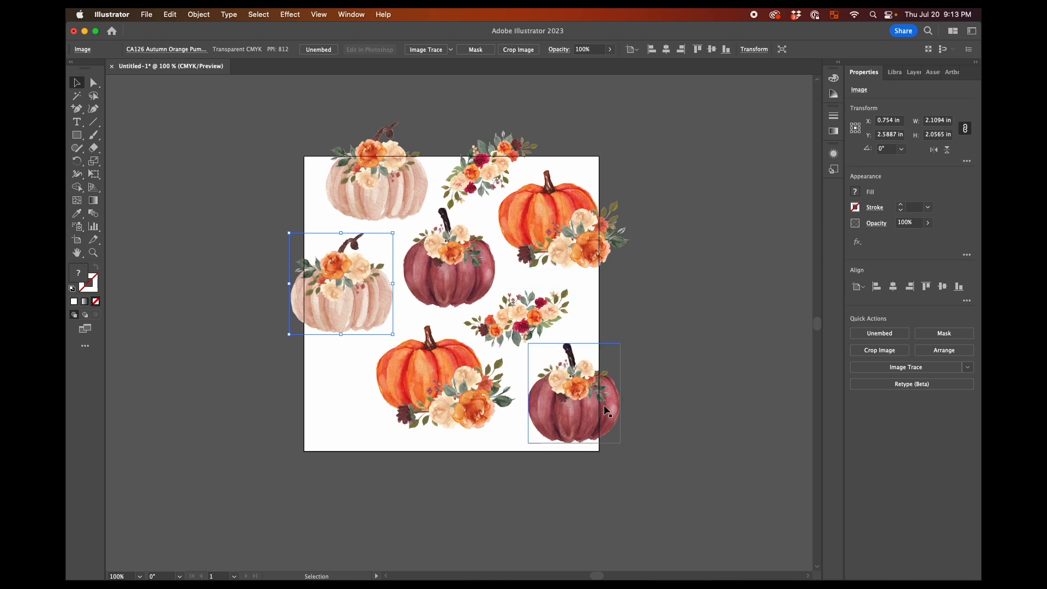
pyautogui.moveTo(357, 293); pyautogui.dragTo(370, 301)
pyautogui.moveTo(443, 273); pyautogui.dragTo(448, 273)
pyautogui.click(369, 304)
pyautogui.moveTo(304, 241); pyautogui.dragTo(314, 252)
pyautogui.moveTo(364, 302); pyautogui.dragTo(361, 304)
pyautogui.moveTo(453, 274); pyautogui.dragTo(450, 277)
pyautogui.moveTo(433, 386); pyautogui.dragTo(437, 388)
pyautogui.click(721, 384)
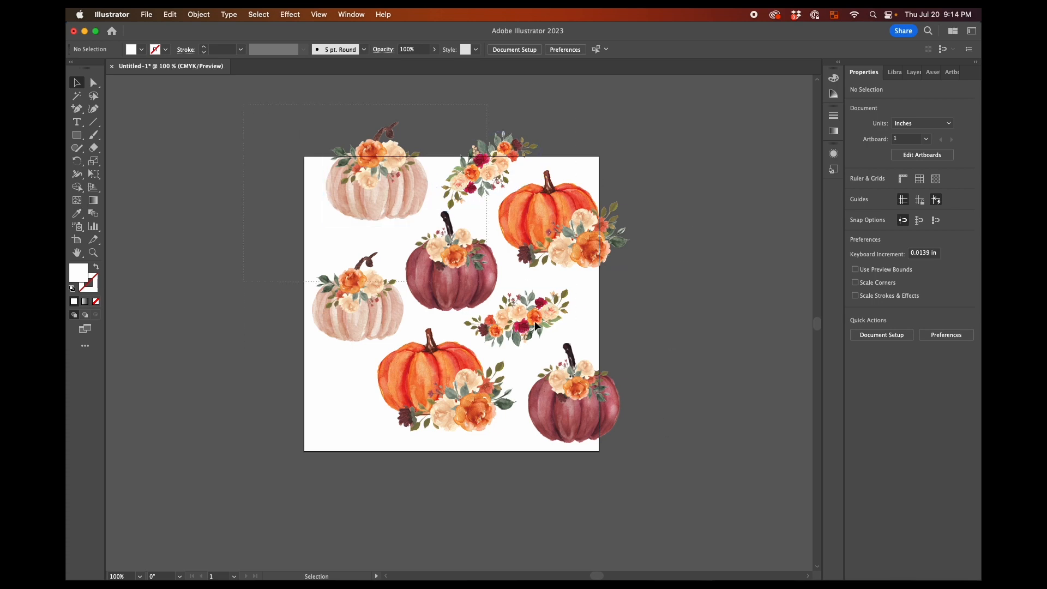
# Copy all the artwork 6 inches to the left with Transform Each, using a horizontal move of -6 in
pyautogui.press('super+a')
pyautogui.click(199, 14)
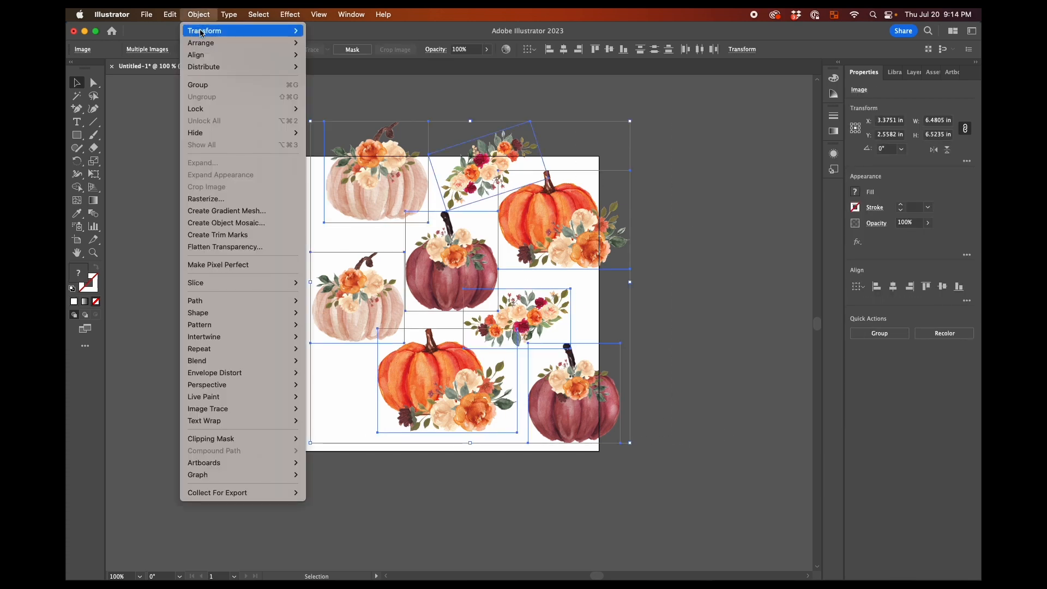
pyautogui.moveTo(202, 31)
pyautogui.click(344, 112)
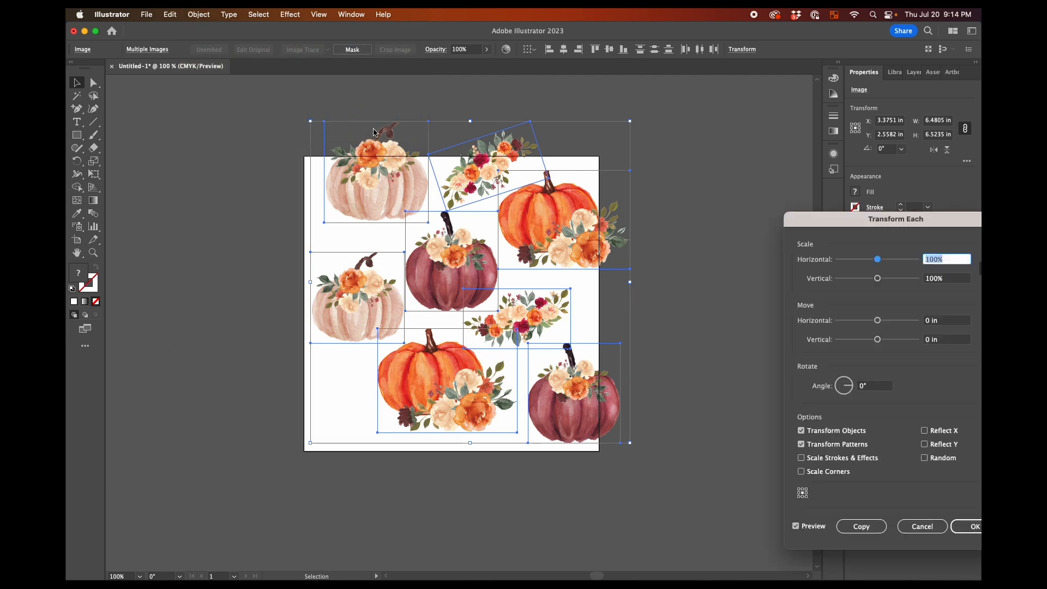
pyautogui.moveTo(822, 223); pyautogui.dragTo(714, 192)
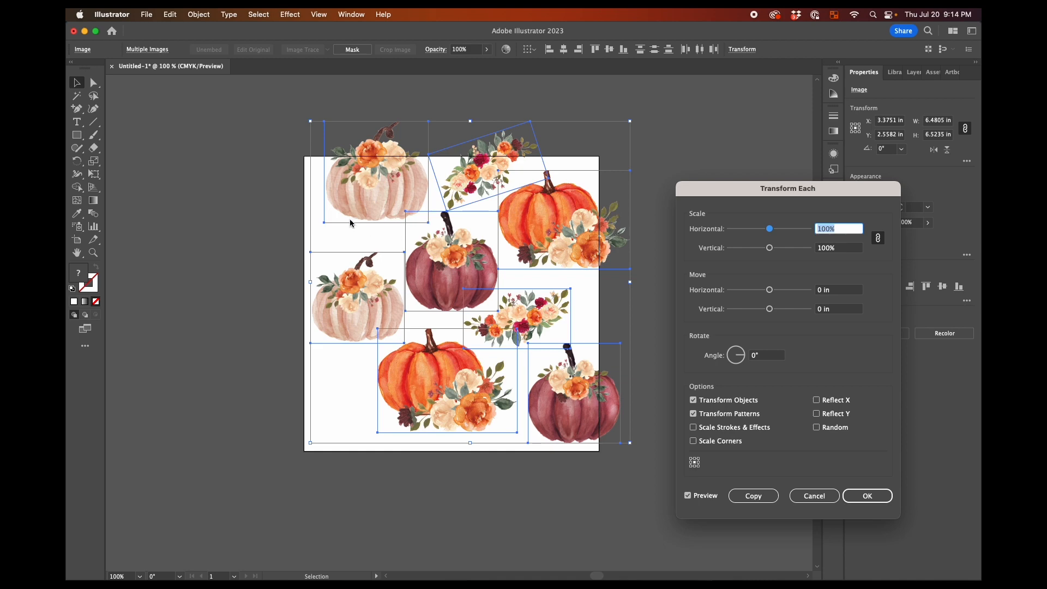
pyautogui.click(825, 293)
pyautogui.write('-6')
pyautogui.press('Tab')
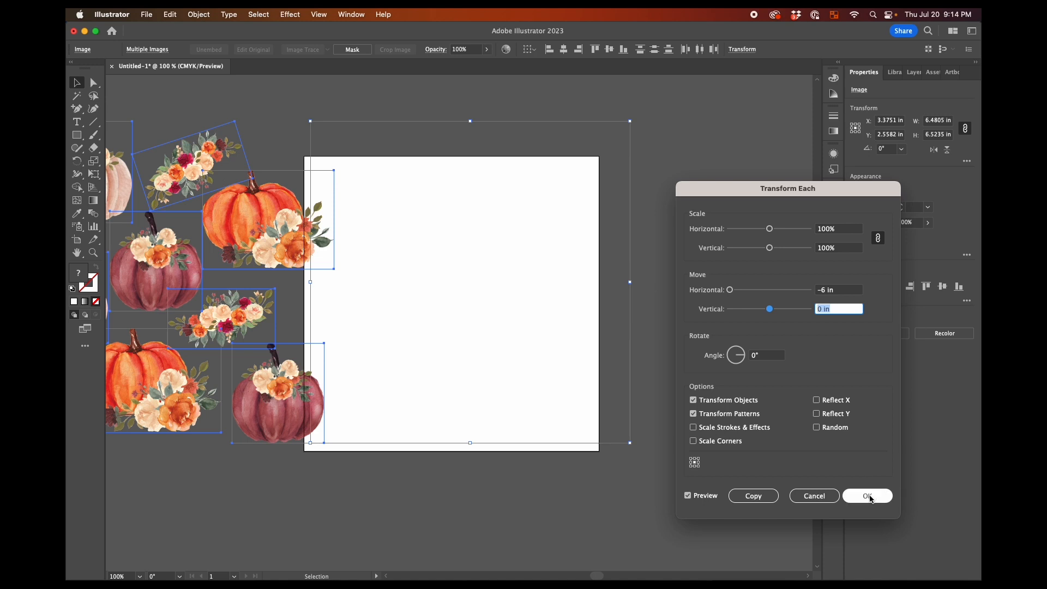
pyautogui.click(752, 495)
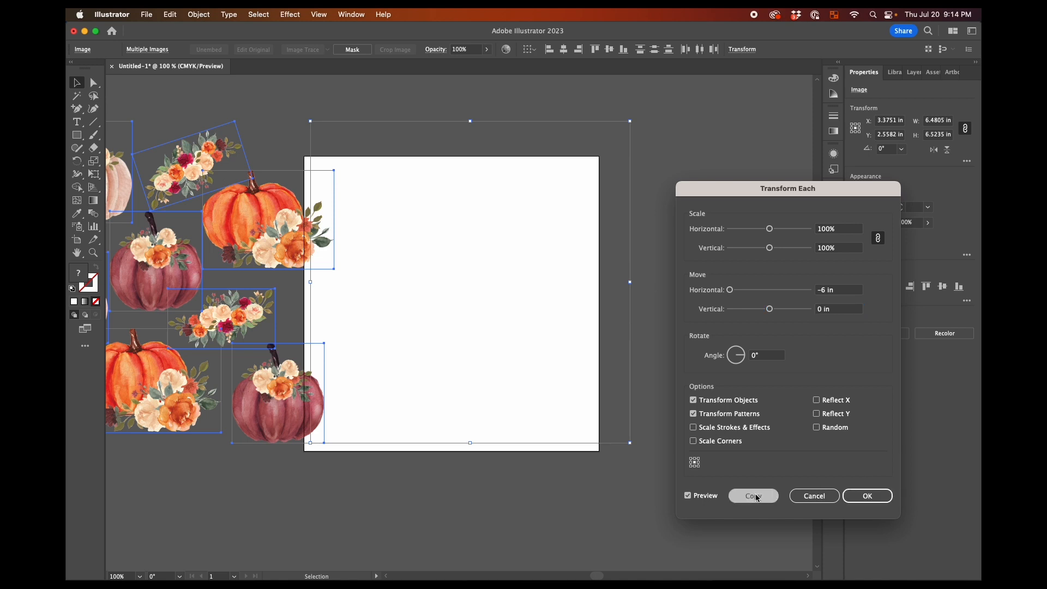
pyautogui.click(681, 403)
# Copy the original artwork 6 inches down with Transform Each, using a horizontal move of 0 and a vertical move of 6 in
pyautogui.moveTo(702, 149); pyautogui.dragTo(376, 466)
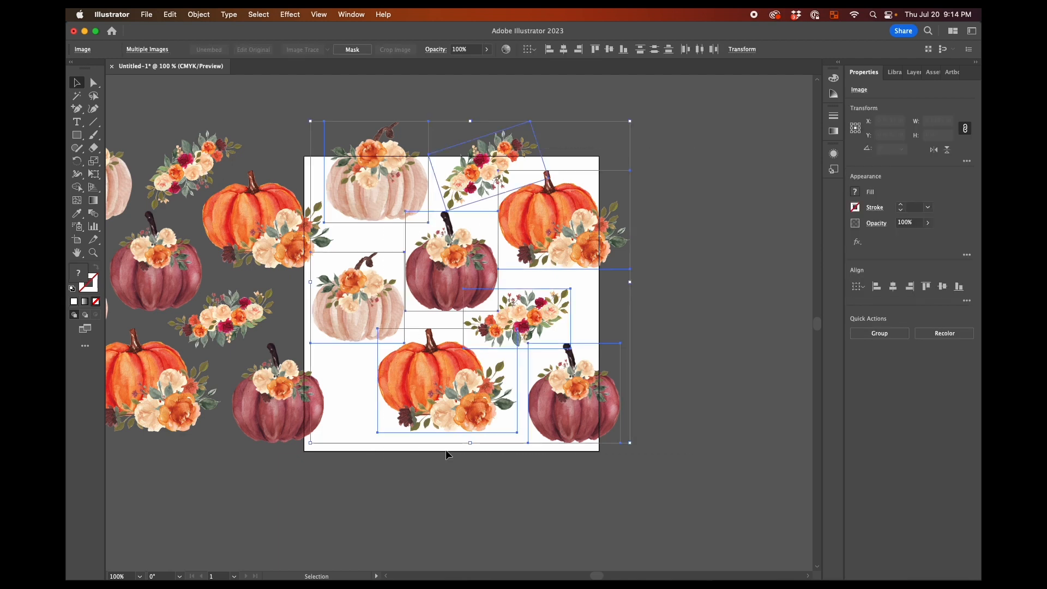
pyautogui.click(211, 14)
pyautogui.moveTo(218, 29)
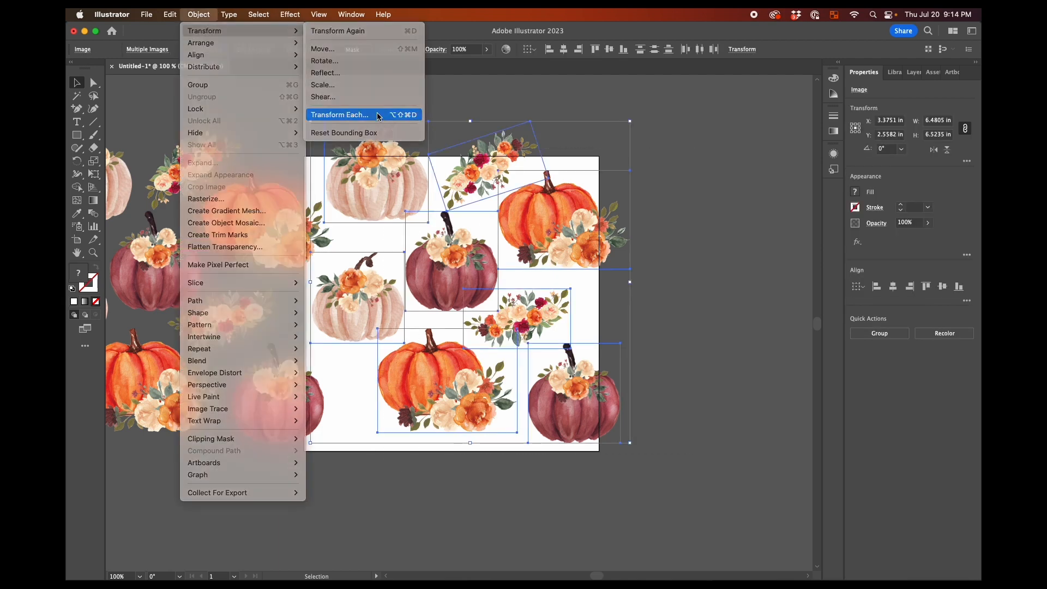
pyautogui.click(377, 113)
pyautogui.moveTo(830, 293); pyautogui.dragTo(808, 293)
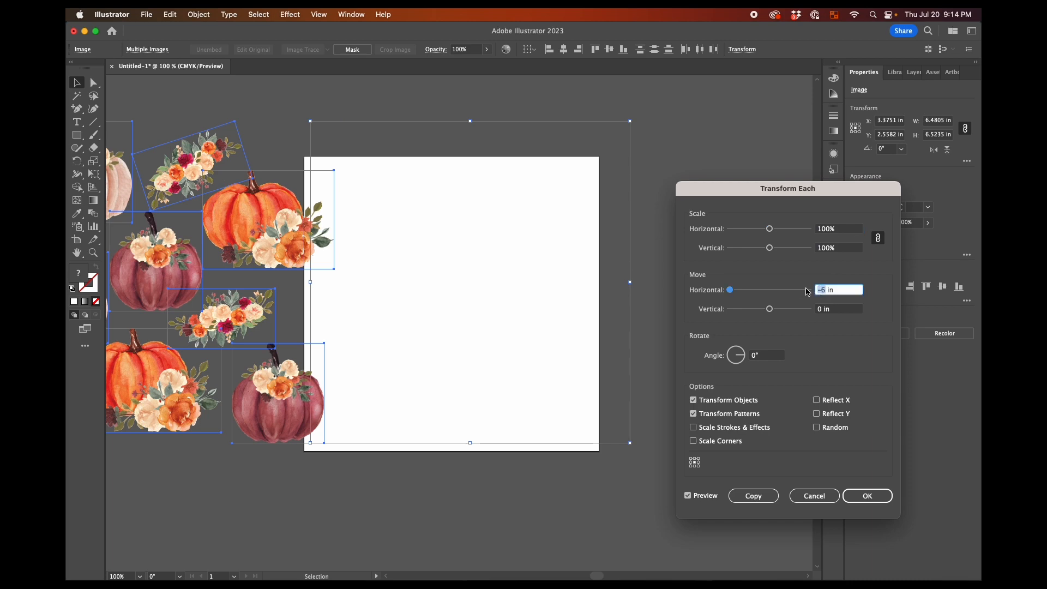
pyautogui.write('0')
pyautogui.press('Tab')
pyautogui.write('6')
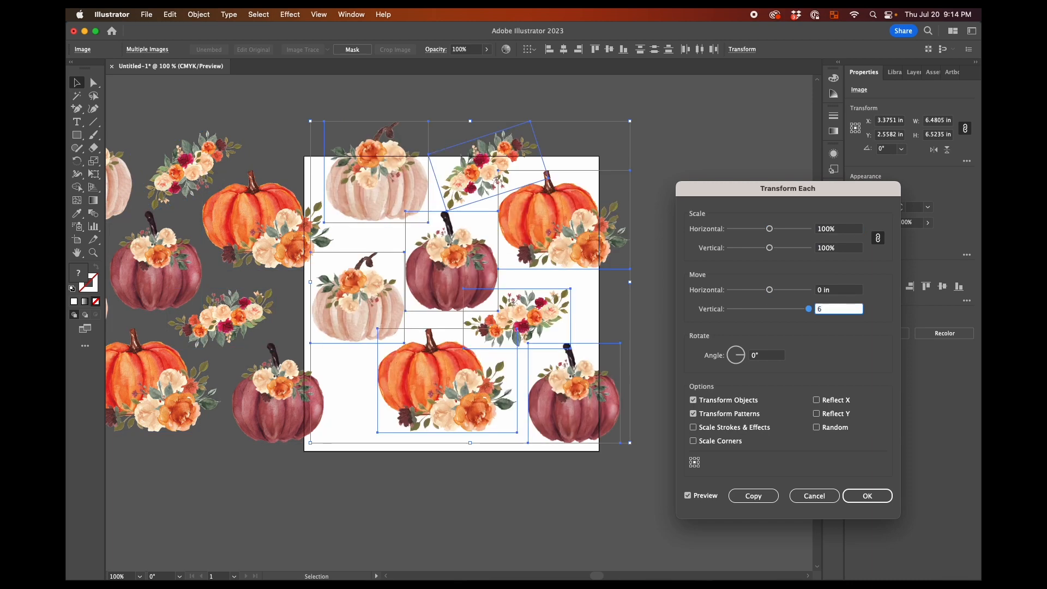
pyautogui.press('Tab')
pyautogui.click(753, 496)
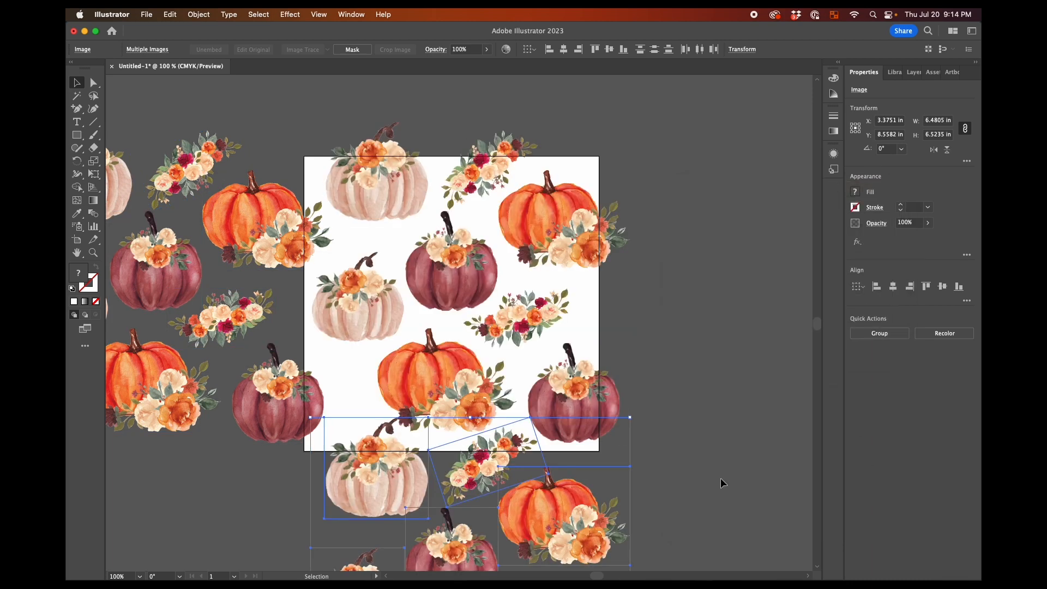
pyautogui.click(711, 473)
# Delete the copied images below the artboard that belong to neither the bottom-edge cream pumpkin nor the bottom-edge flower cluster
pyautogui.scroll(-5, 711, 472)
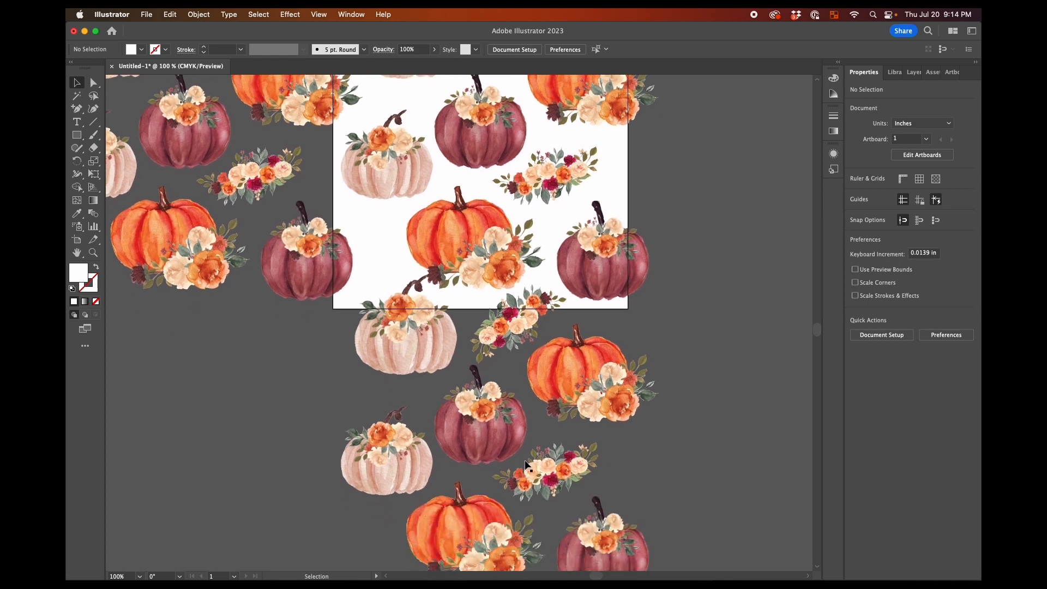
pyautogui.moveTo(399, 441); pyautogui.dragTo(397, 439)
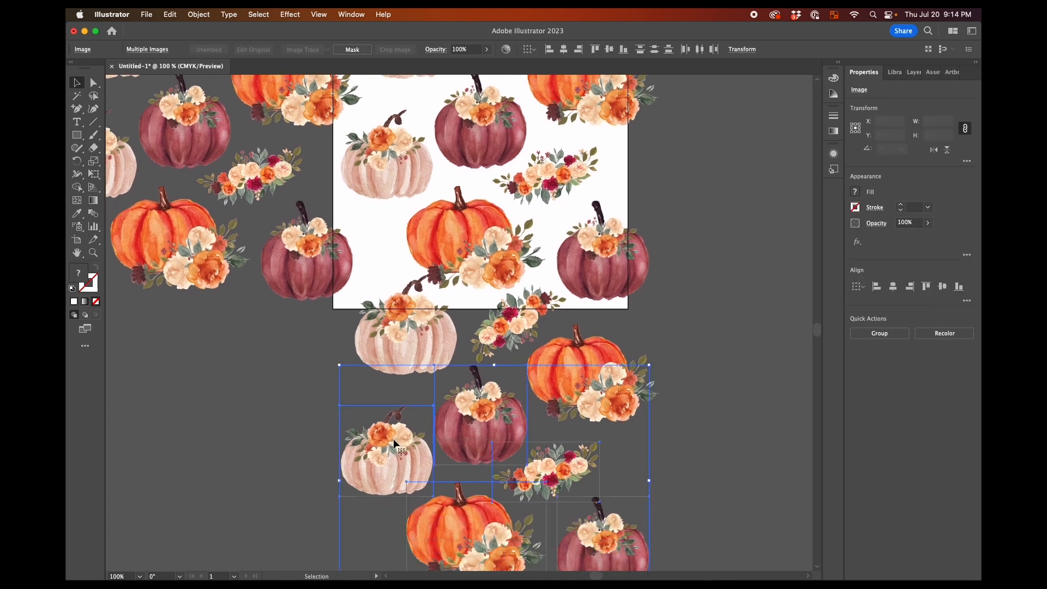
pyautogui.press('Delete')
pyautogui.click(574, 390)
pyautogui.press('Delete')
# Delete the copied images beside the artboard that do not cross its left edge, keeping the orange and burgundy pumpkins on the edge
pyautogui.hscroll(-5, 492, 397)
pyautogui.scroll(2, 492, 397)
pyautogui.scroll(5, 491, 397)
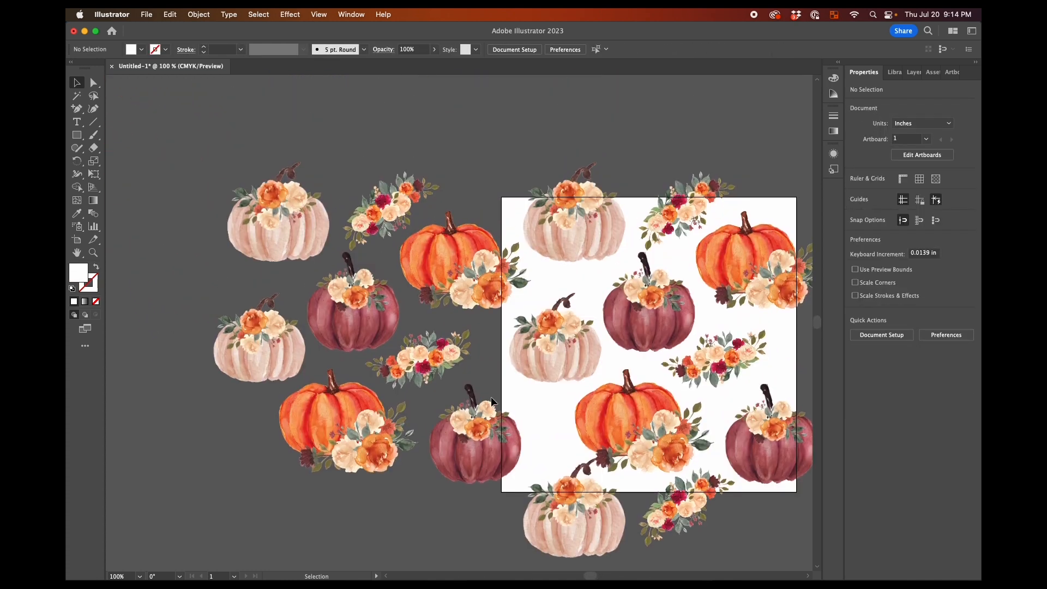
pyautogui.moveTo(206, 180); pyautogui.dragTo(362, 502)
pyautogui.press('Delete')
pyautogui.click(375, 361)
pyautogui.press('Delete')
pyautogui.hscroll(7, 375, 360)
pyautogui.scroll(-2, 375, 360)
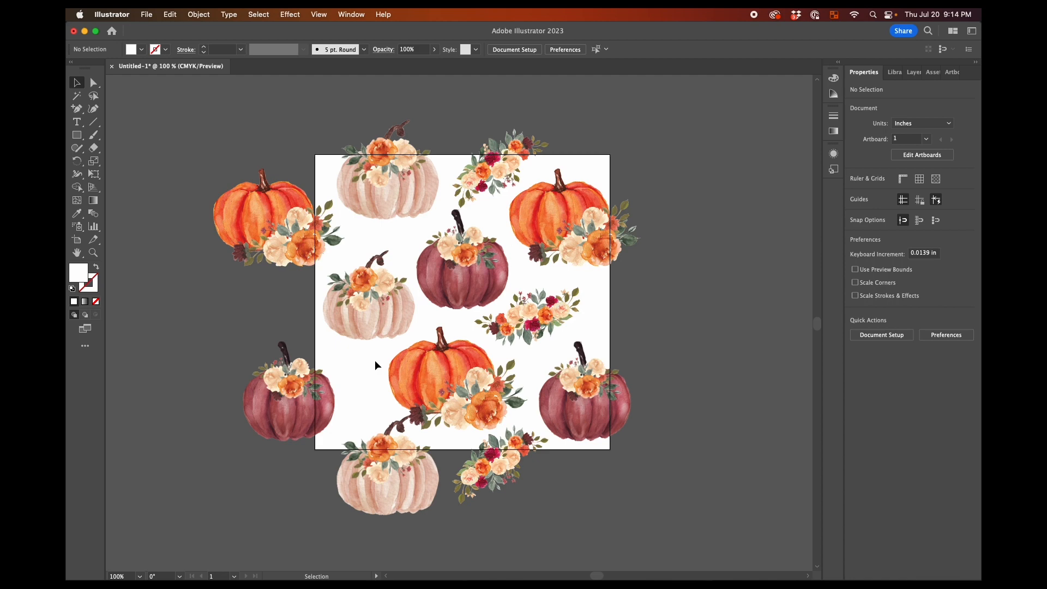
pyautogui.scroll(-1, 374, 360)
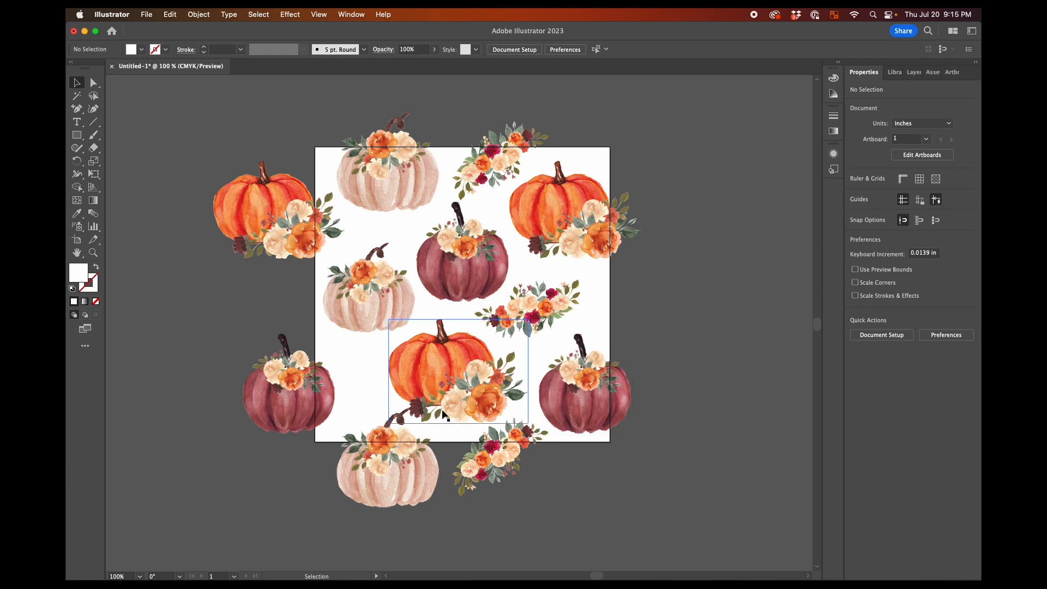
pyautogui.hscroll(2, 444, 407)
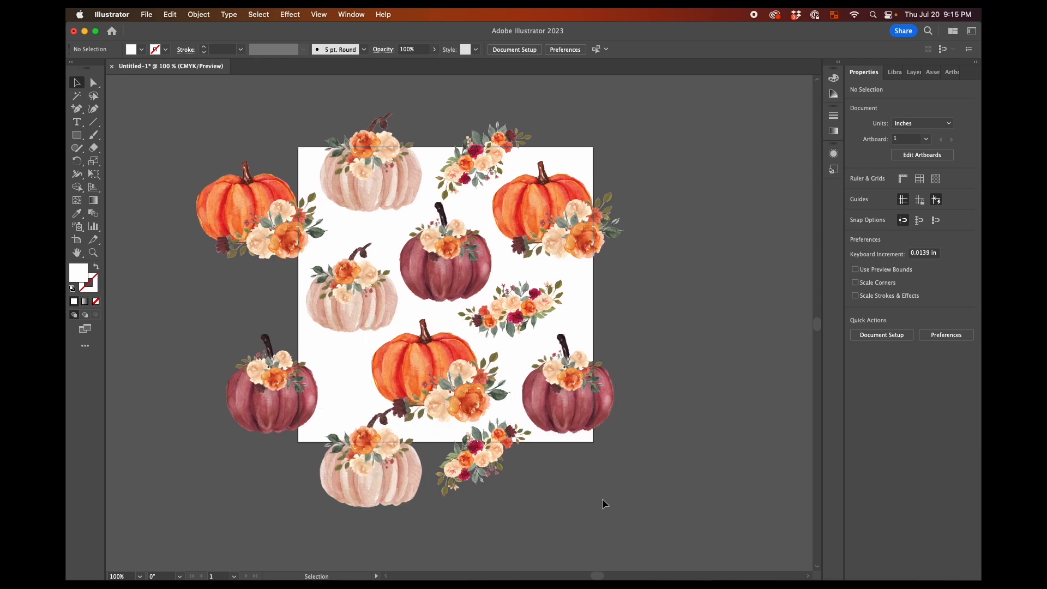
# Shrink the lower orange pumpkin to about 2.65 in wide and position it clear of the bottom-edge cream pumpkin and flower cluster
pyautogui.click(436, 383)
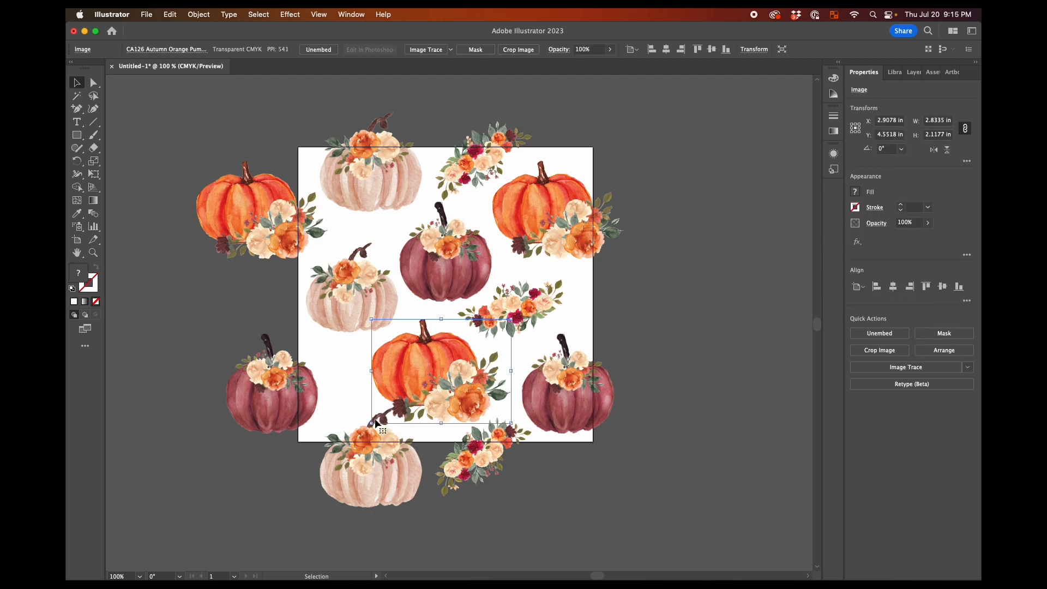
pyautogui.moveTo(412, 389); pyautogui.dragTo(414, 382)
pyautogui.moveTo(514, 417)
pyautogui.mouseDown()
pyautogui.moveTo(548, 436)
pyautogui.moveTo(507, 410)
pyautogui.mouseUp()
pyautogui.moveTo(445, 386); pyautogui.dragTo(445, 389)
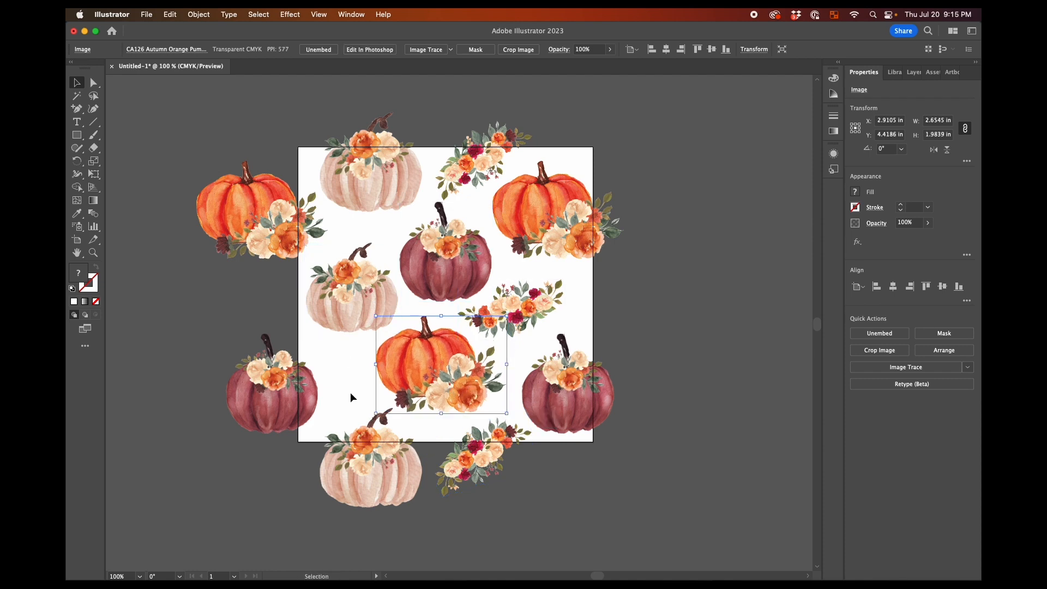
# Place a small flower cluster image from the 186 Pumpkins folder on the Desktop into the artwork
pyautogui.click(172, 11)
pyautogui.moveTo(147, 14)
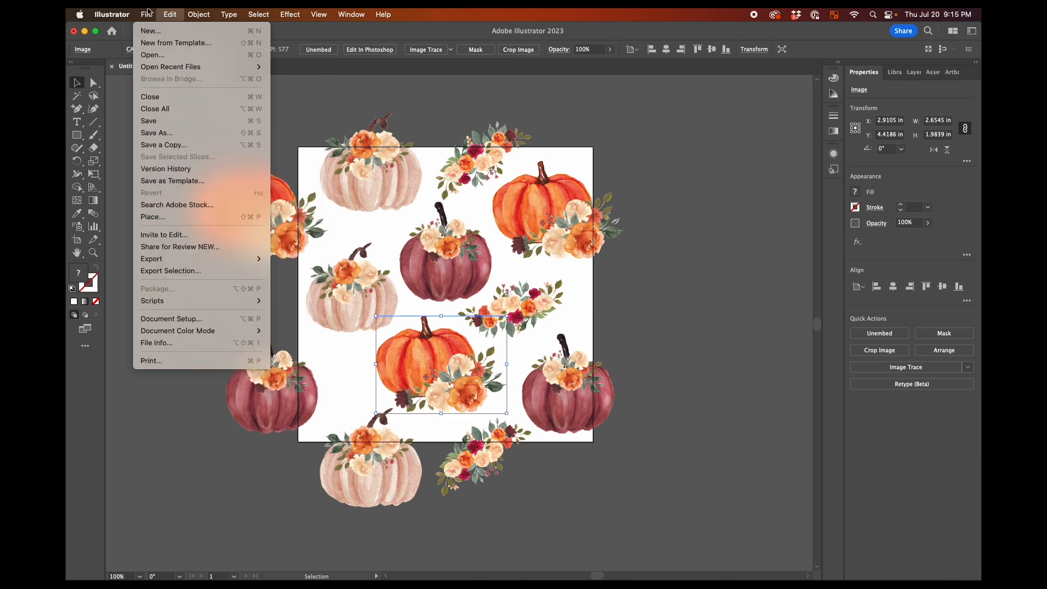
pyautogui.click(168, 219)
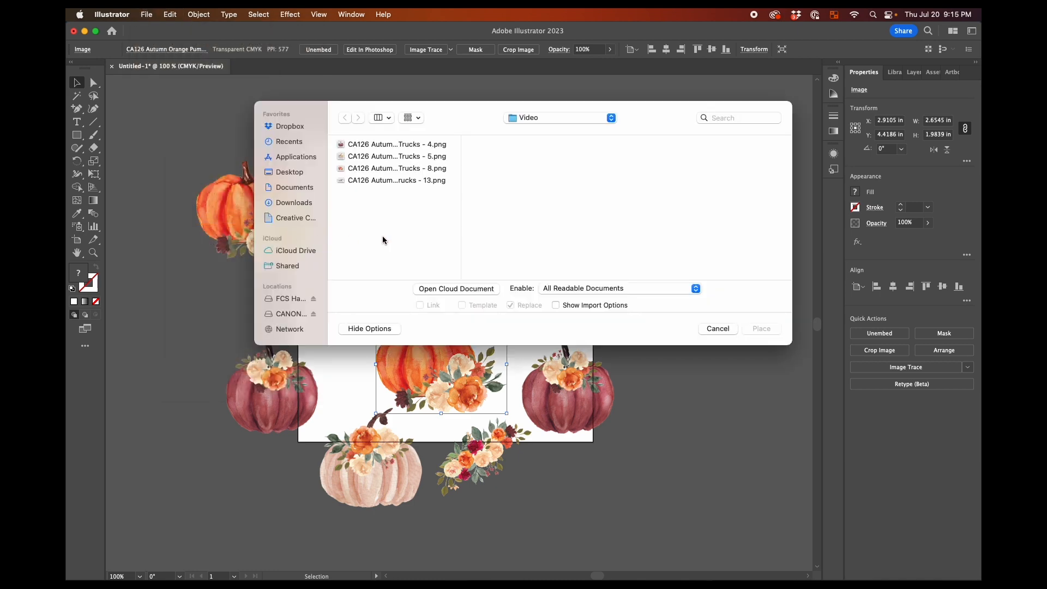
pyautogui.click(286, 174)
pyautogui.click(380, 182)
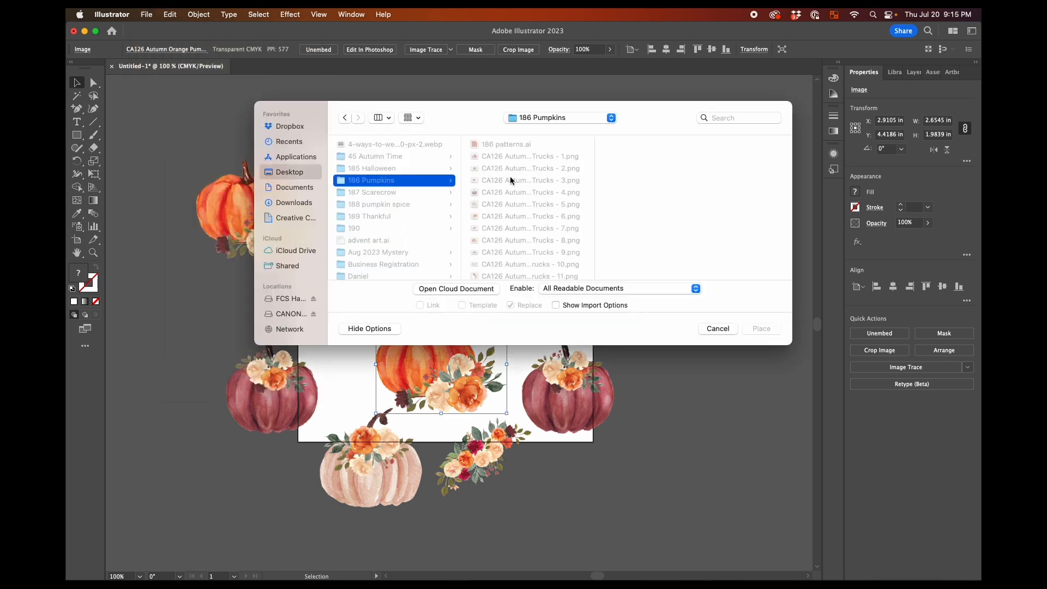
pyautogui.click(510, 206)
pyautogui.scroll(-2, 499, 221)
pyautogui.click(496, 230)
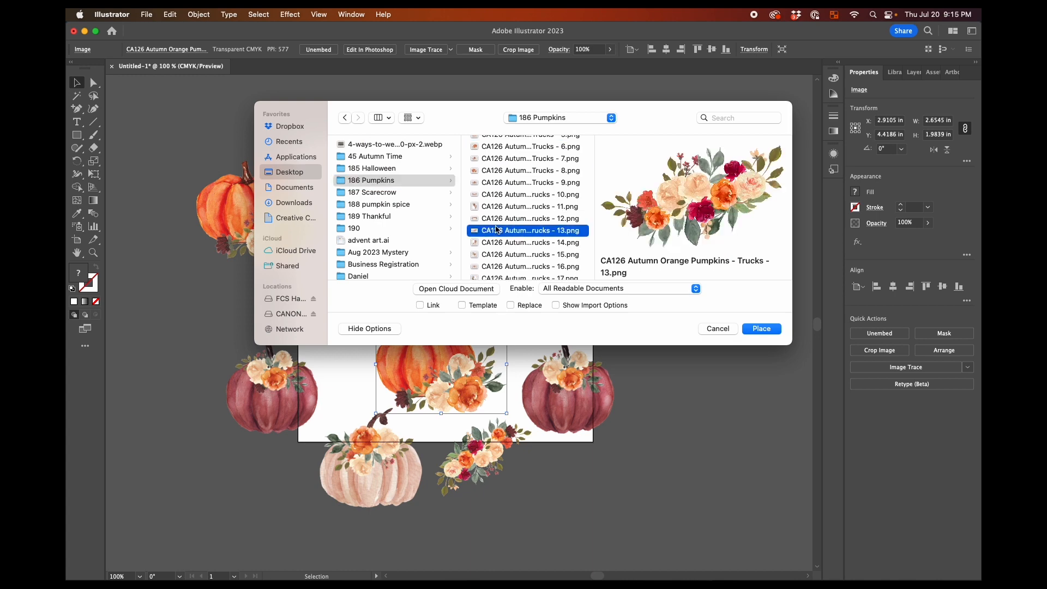
pyautogui.press('Down')
pyautogui.press('Down')
pyautogui.press('Return')
pyautogui.click(444, 280)
# Scale and rotate the new flower cluster into the gap beside the lower orange pumpkin, and add a smaller copy above the middle cream pumpkin
pyautogui.moveTo(637, 413); pyautogui.dragTo(474, 301)
pyautogui.moveTo(283, 173); pyautogui.dragTo(614, 464)
pyautogui.moveTo(660, 491); pyautogui.dragTo(347, 335)
pyautogui.moveTo(355, 372); pyautogui.dragTo(396, 222)
pyautogui.moveTo(387, 234)
pyautogui.mouseDown()
pyautogui.moveTo(397, 204)
pyautogui.moveTo(385, 224)
pyautogui.mouseUp()
pyautogui.click(714, 262)
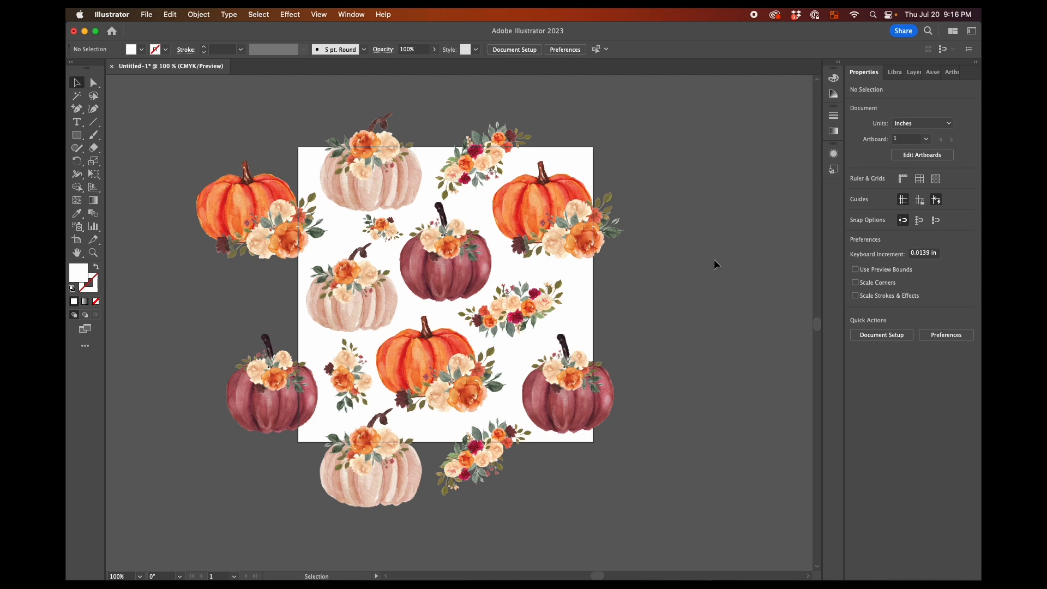
# Nudge the top-edge flower cluster and its bottom-edge copy up together by about 0.06 in
pyautogui.click(480, 155)
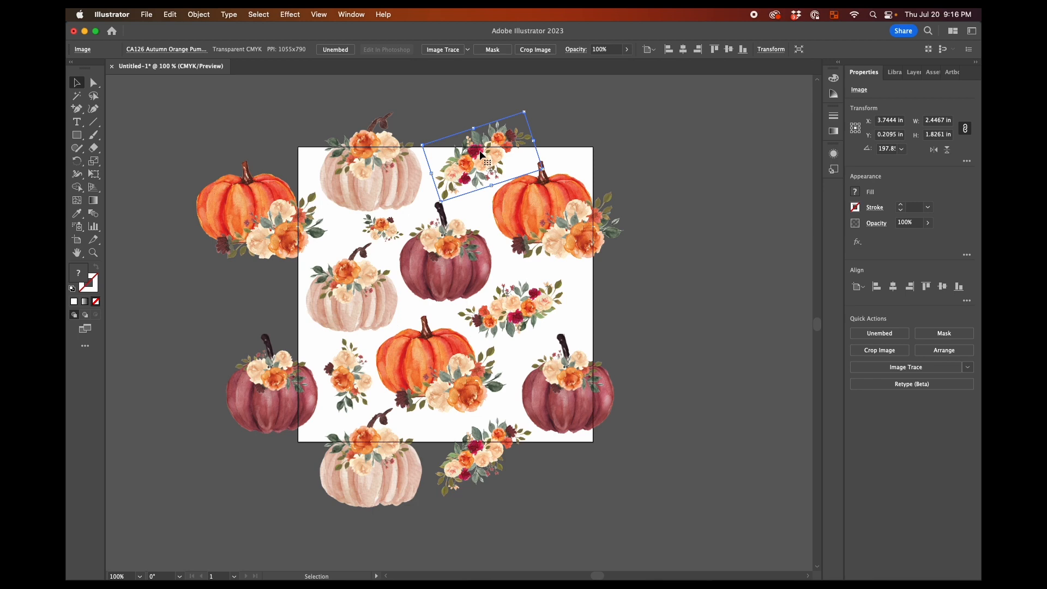
pyautogui.keyDown('shift'); pyautogui.click(476, 453); pyautogui.keyUp('shift')
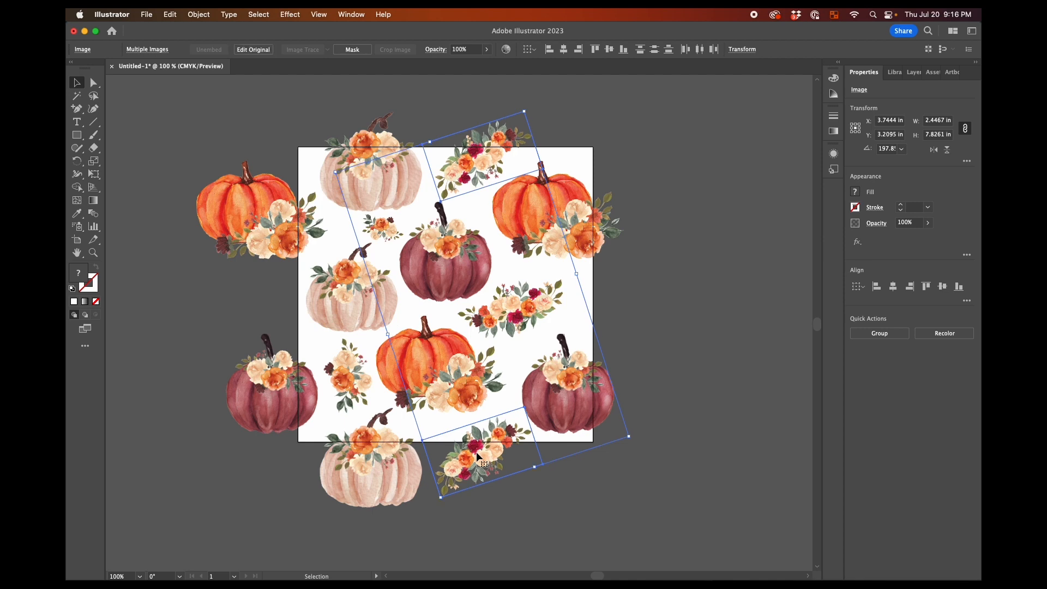
pyautogui.press('Up')
pyautogui.press('Up')
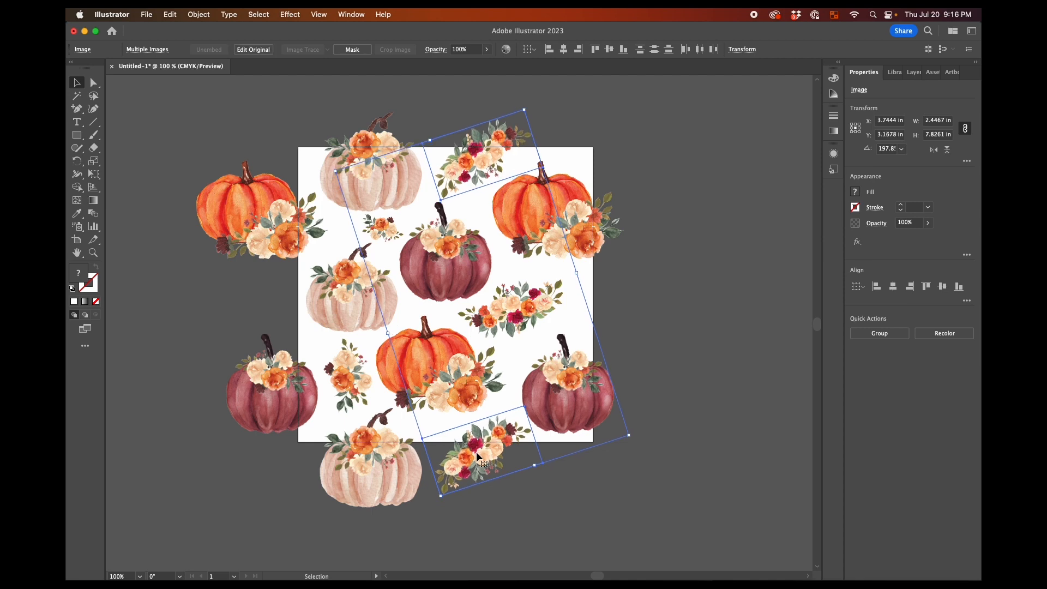
pyautogui.press('Up')
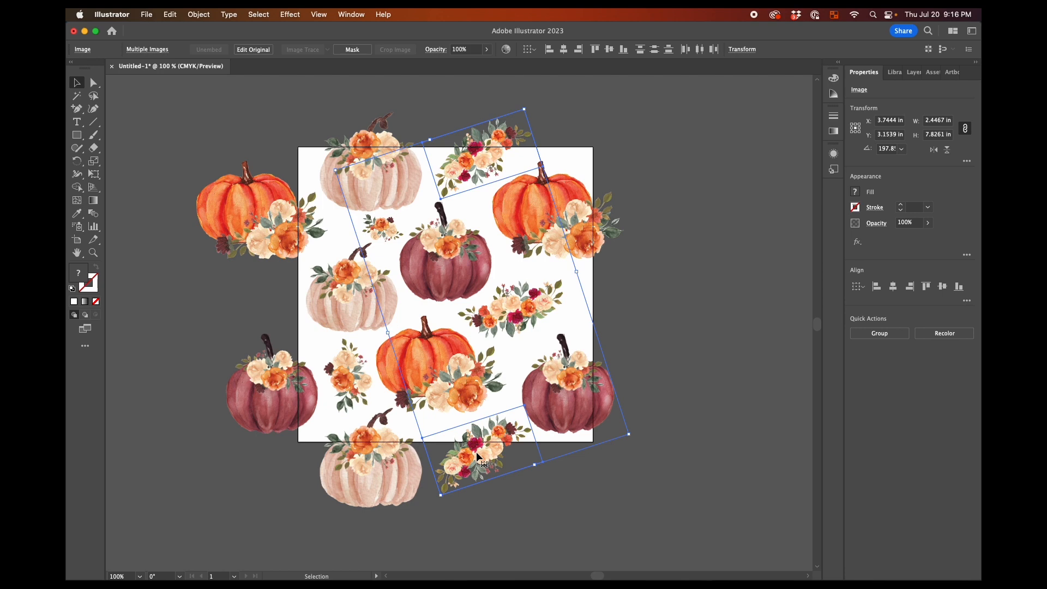
pyautogui.click(673, 365)
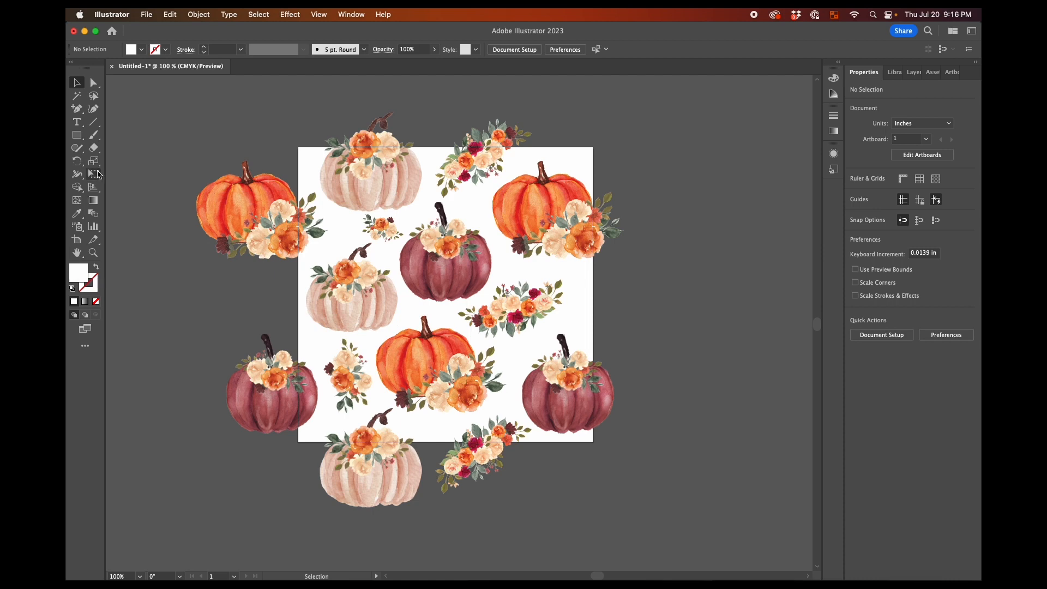
# Draw a 6 x 6 in white rectangle and align it to the artboard's horizontal center and top edge
pyautogui.click(77, 135)
pyautogui.click(314, 171)
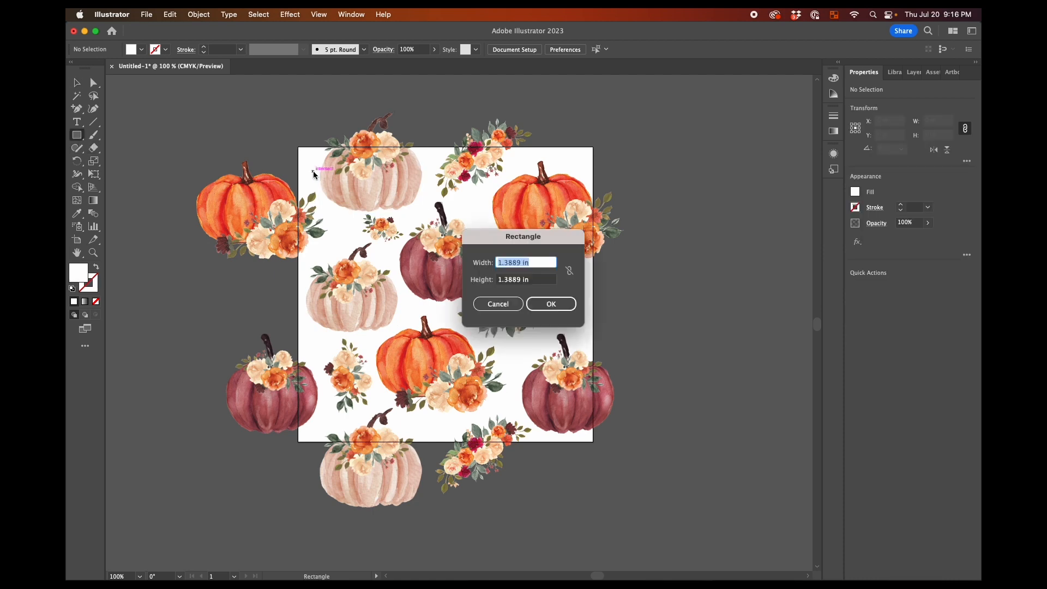
pyautogui.write('6')
pyautogui.press('Tab')
pyautogui.write('6')
pyautogui.press('Return')
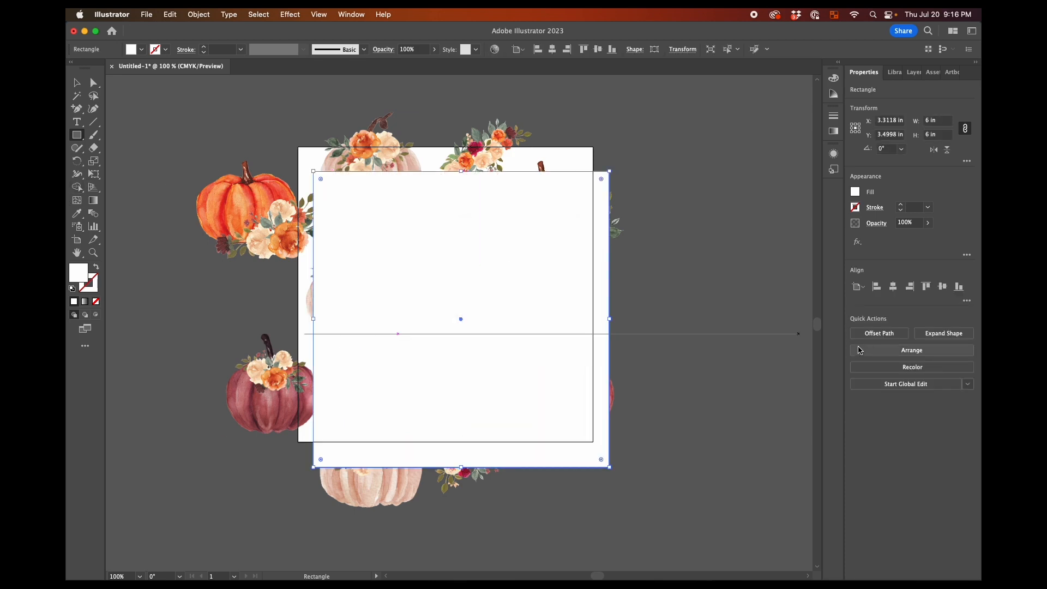
pyautogui.click(893, 286)
pyautogui.click(926, 286)
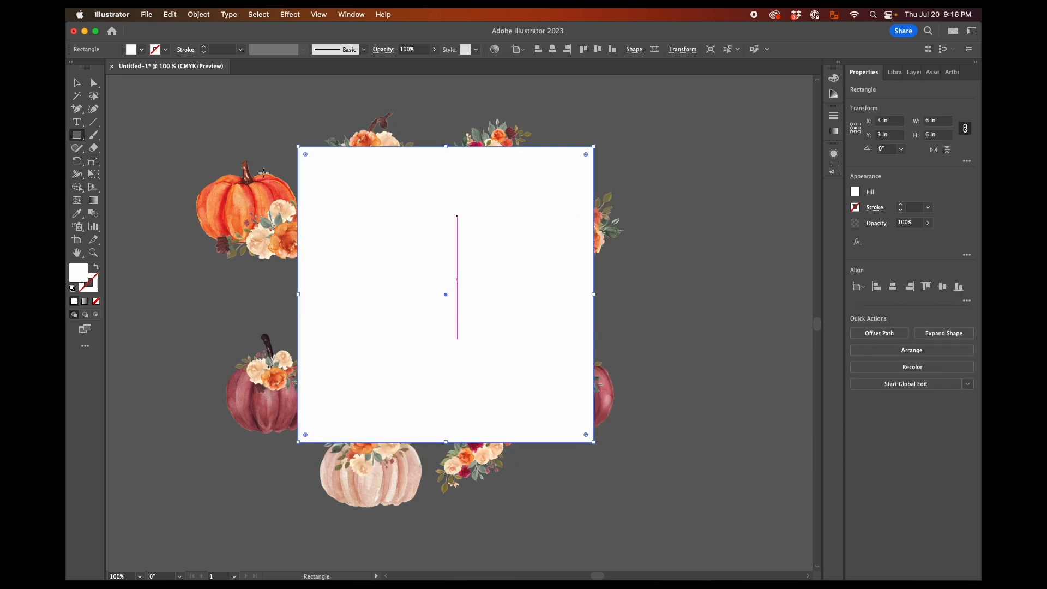
# Clip all the artwork to the 6 x 6 in rectangle with a clipping mask
pyautogui.click(77, 83)
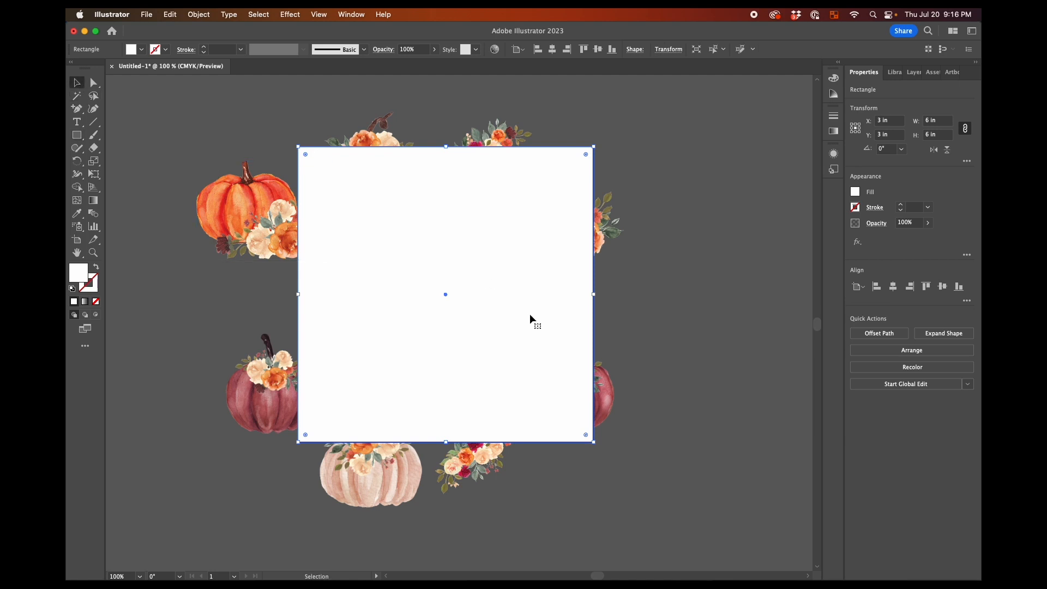
pyautogui.click(692, 302)
pyautogui.moveTo(166, 103); pyautogui.dragTo(713, 505)
pyautogui.rightClick(424, 271)
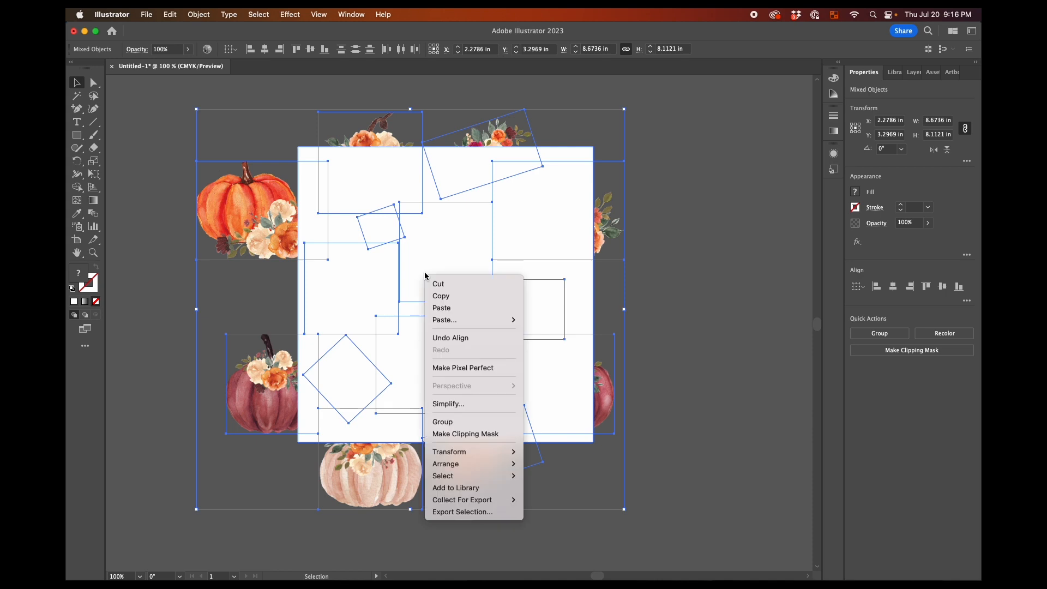
pyautogui.click(487, 434)
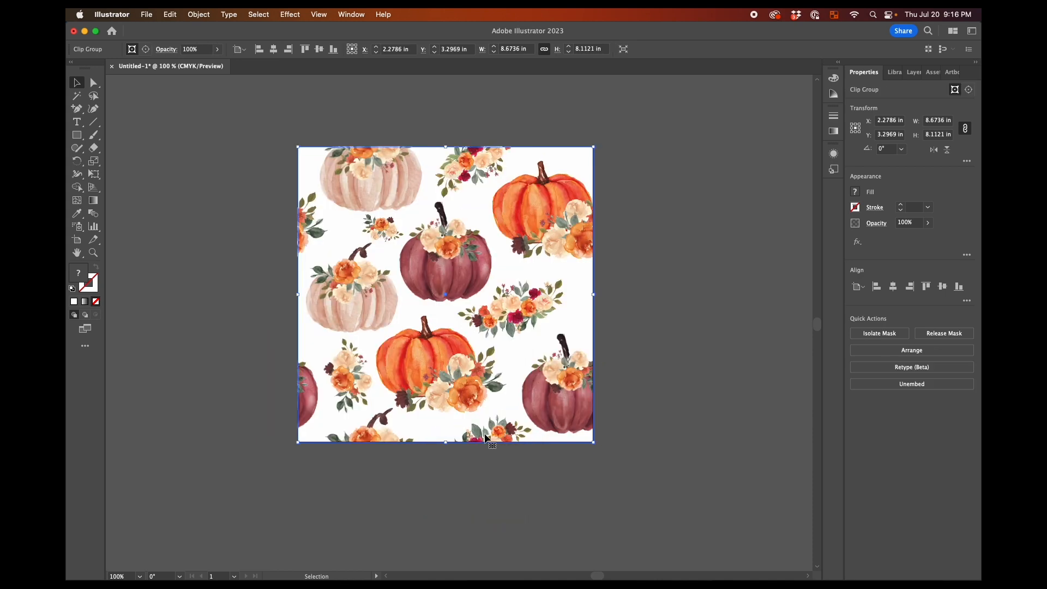
pyautogui.click(698, 388)
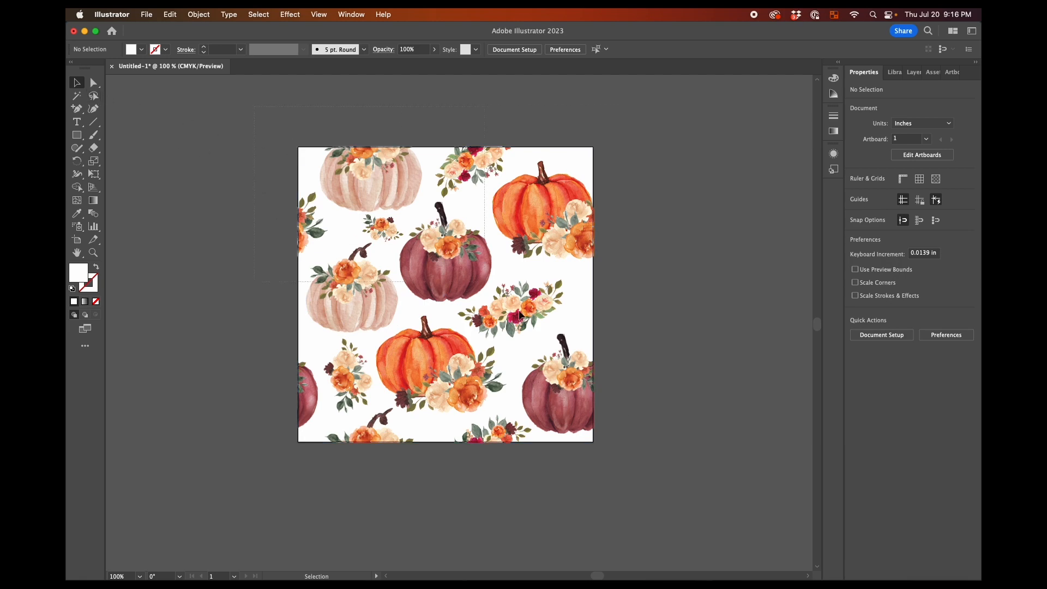
# Make a new pattern from the clipped pumpkin artwork
pyautogui.press('super+a')
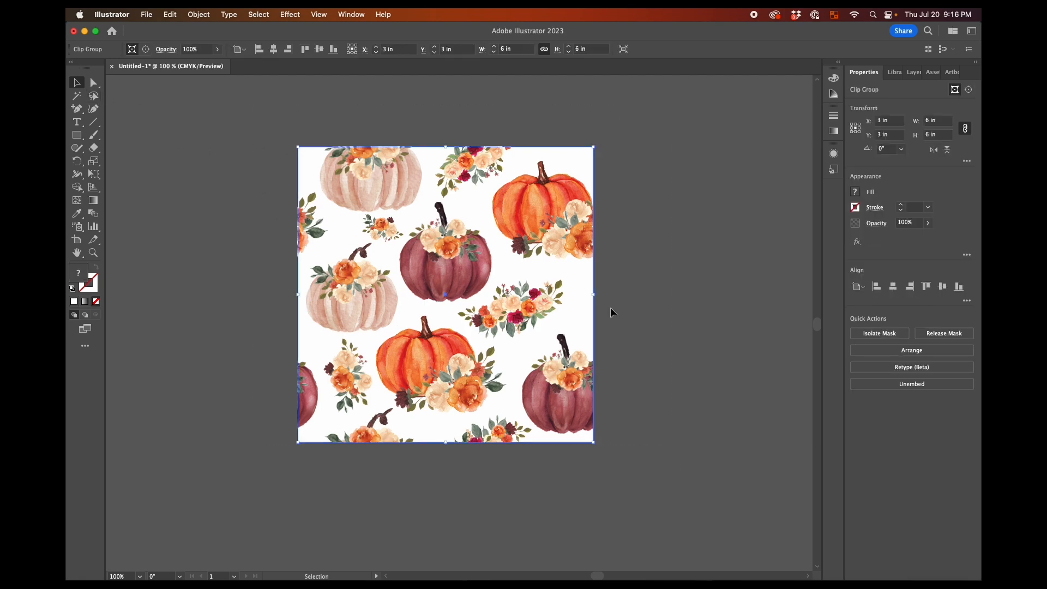
pyautogui.click(202, 15)
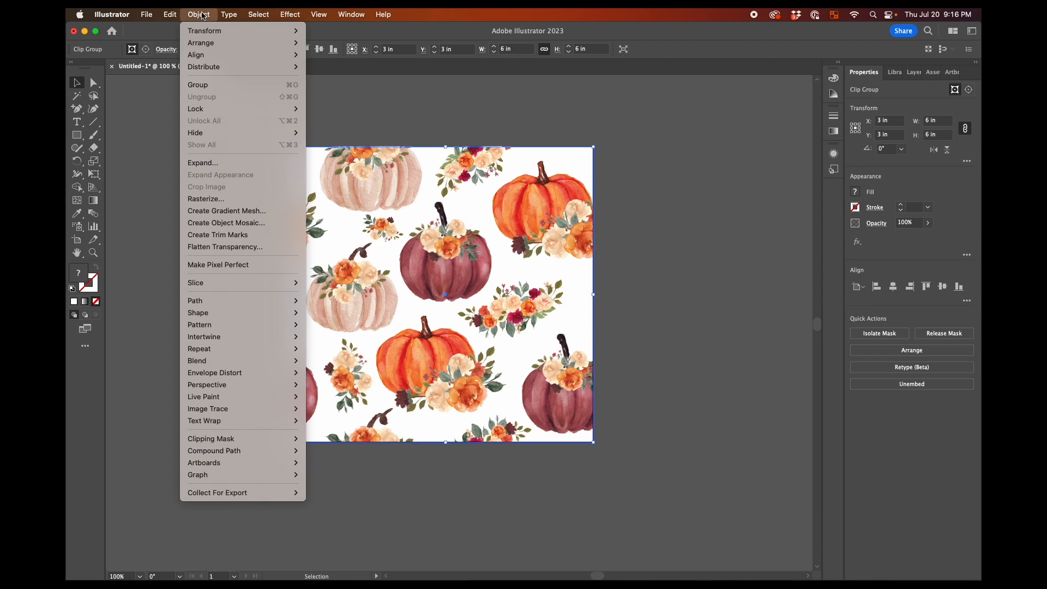
pyautogui.moveTo(235, 326)
pyautogui.click(341, 326)
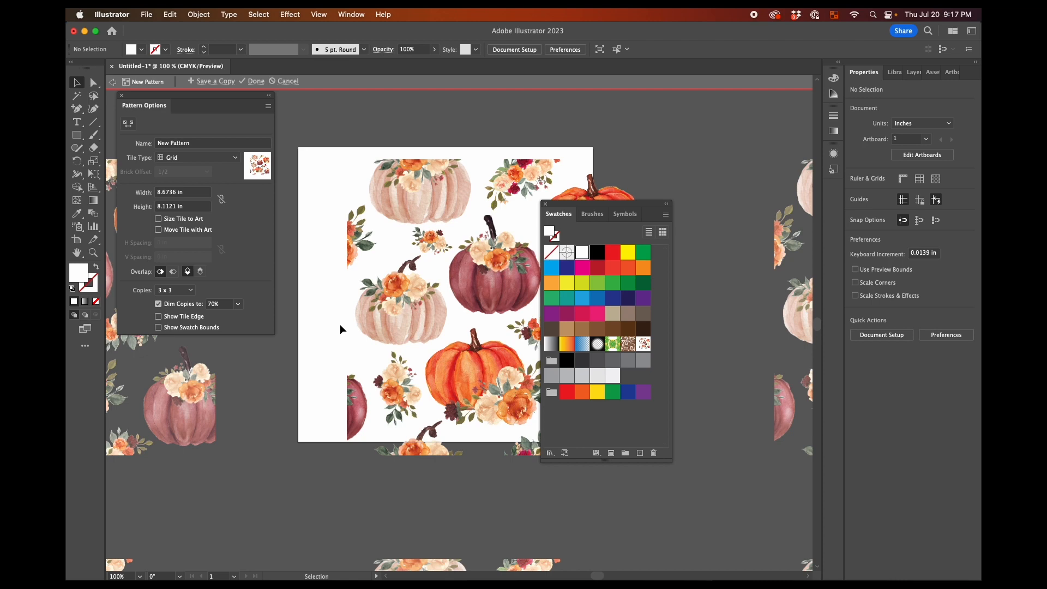
# Set the pattern tile's width and height to 6 in, move the swatches clear of the preview, and finish pattern editing
pyautogui.moveTo(180, 192); pyautogui.dragTo(152, 195)
pyautogui.write('6')
pyautogui.press('Tab')
pyautogui.write('6')
pyautogui.press('Tab')
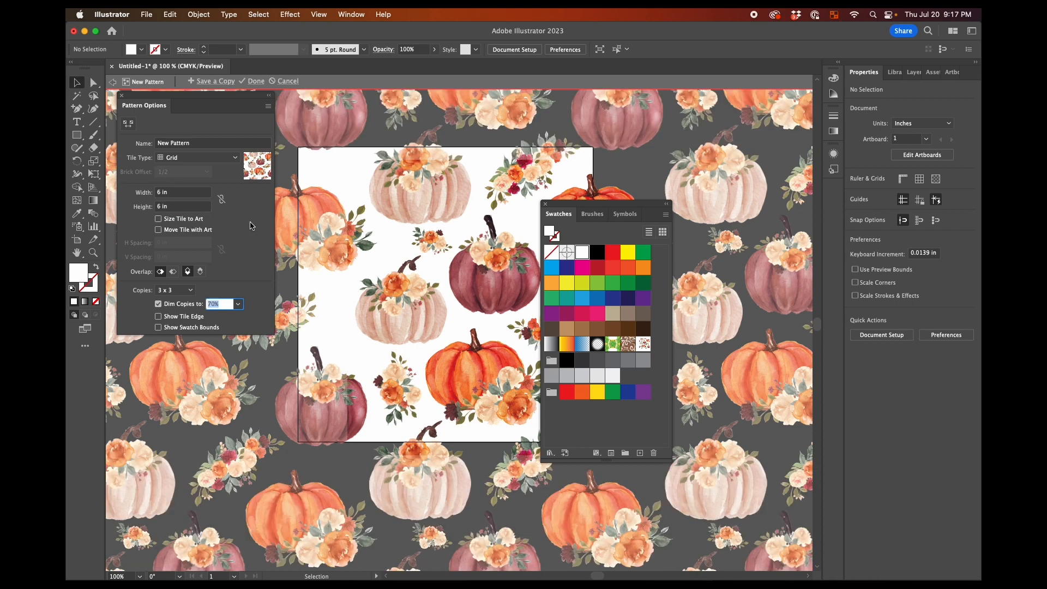
pyautogui.moveTo(571, 209); pyautogui.dragTo(742, 283)
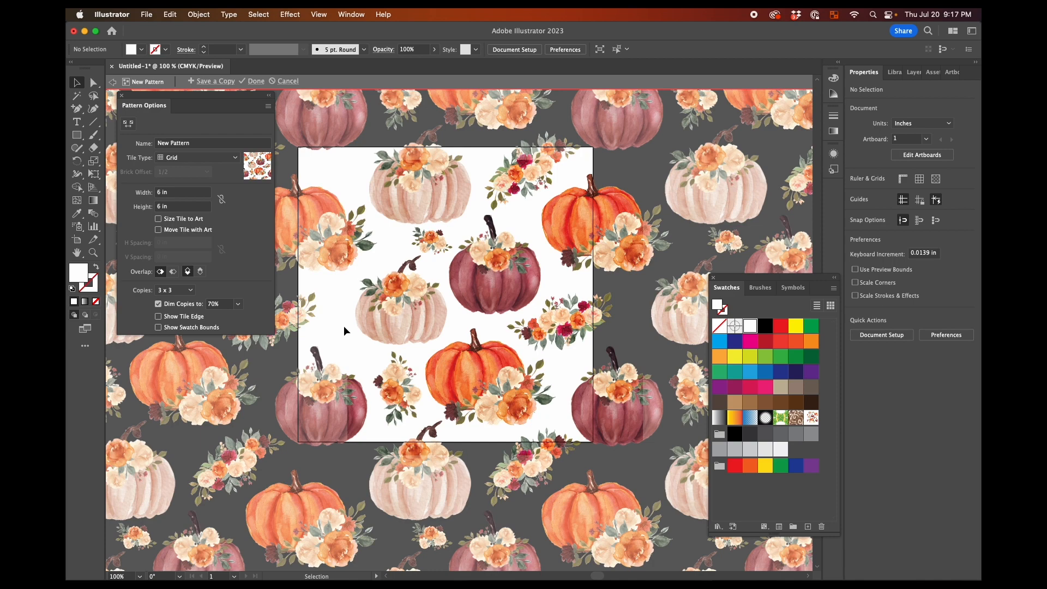
pyautogui.click(256, 81)
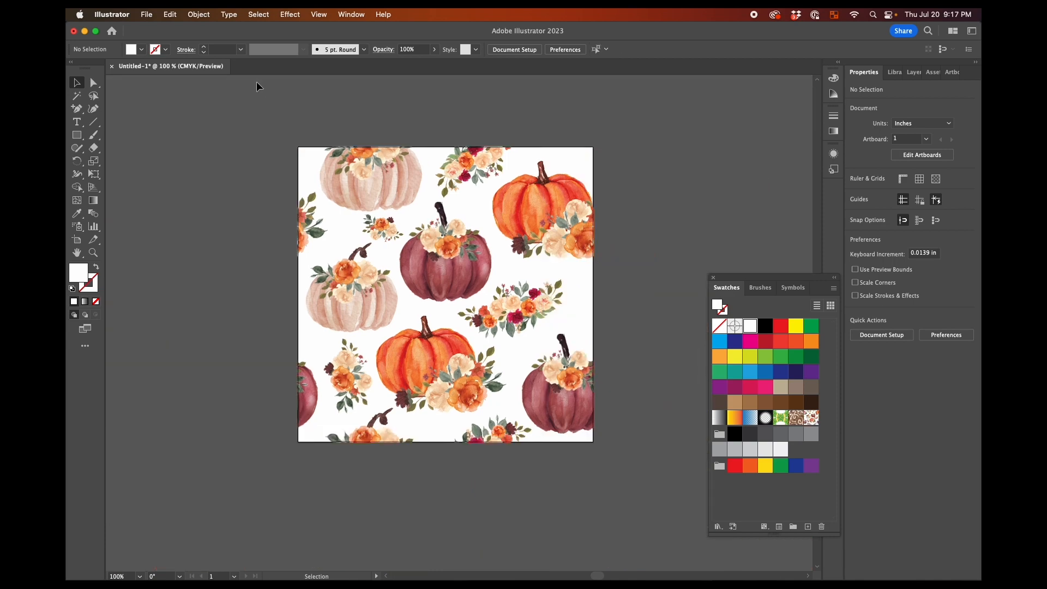
# Draw a test rectangle about 3.24 x 3.43 in beside the artboard and fill it with the new pumpkin pattern swatch
pyautogui.hscroll(5, 382, 164)
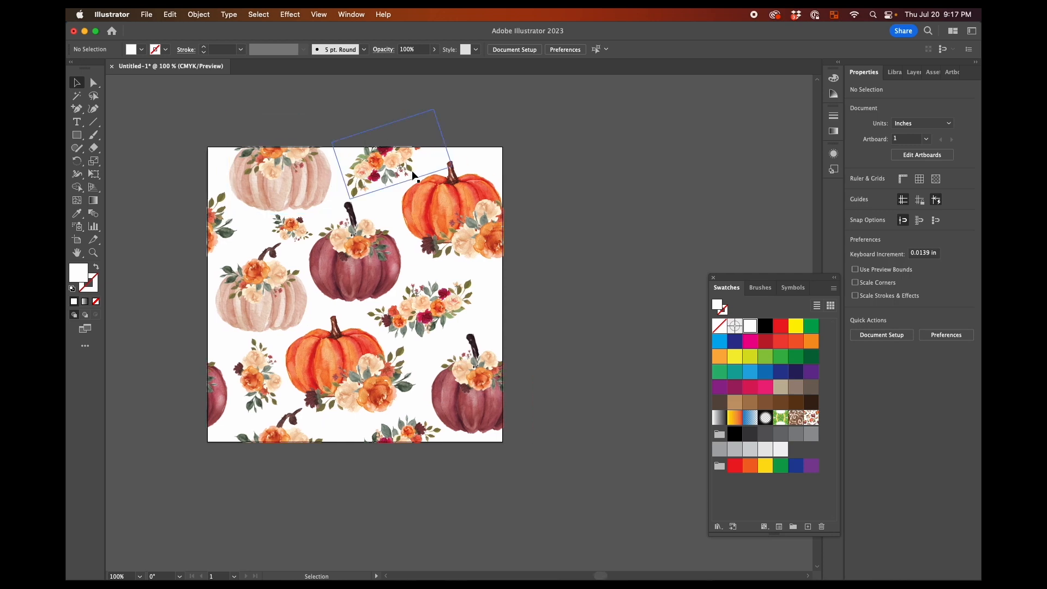
pyautogui.hscroll(4, 548, 329)
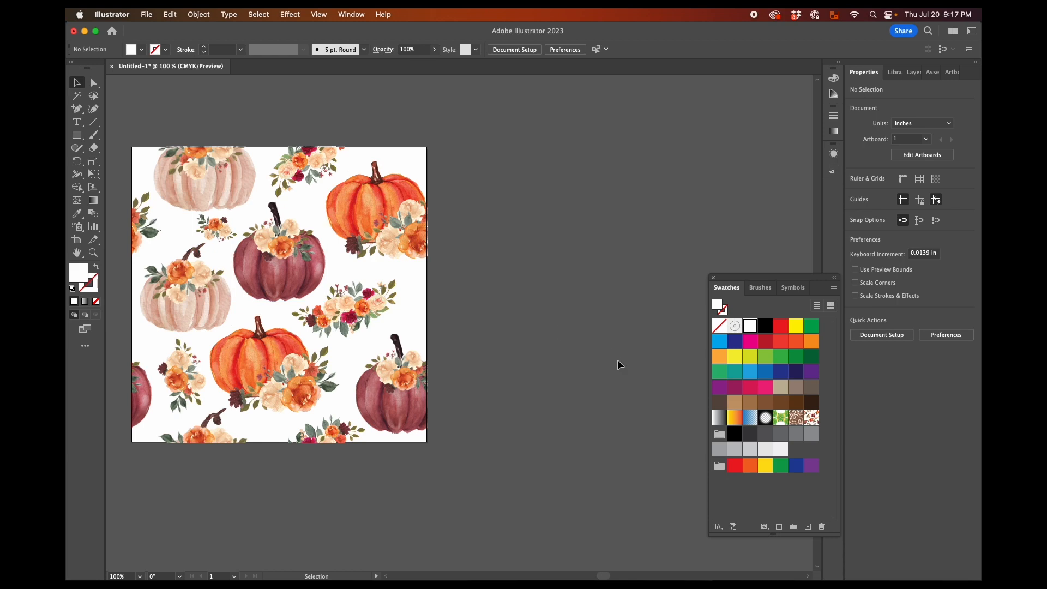
pyautogui.click(77, 135)
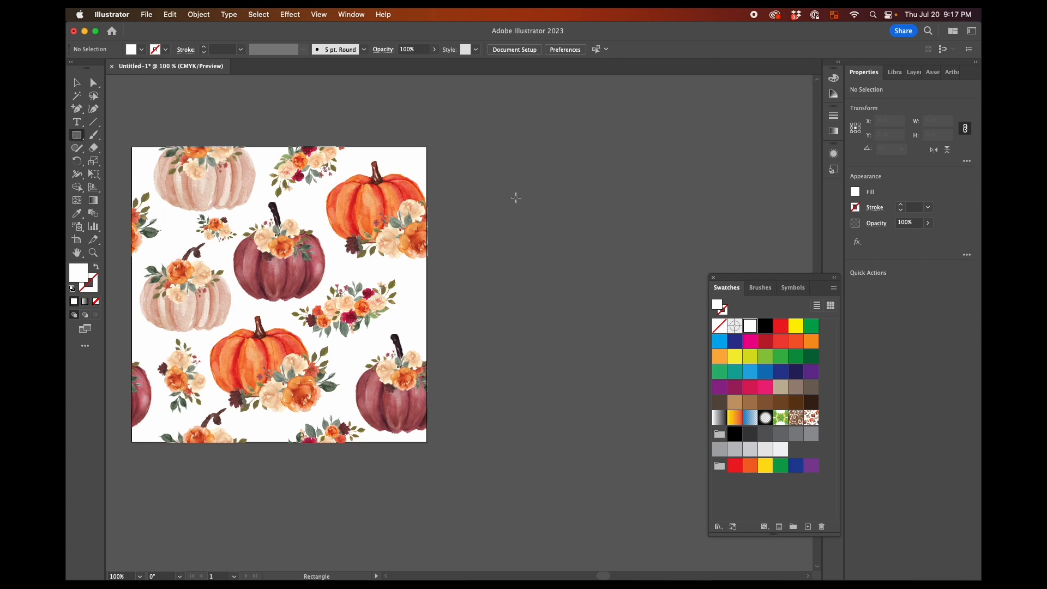
pyautogui.moveTo(517, 174); pyautogui.dragTo(677, 342)
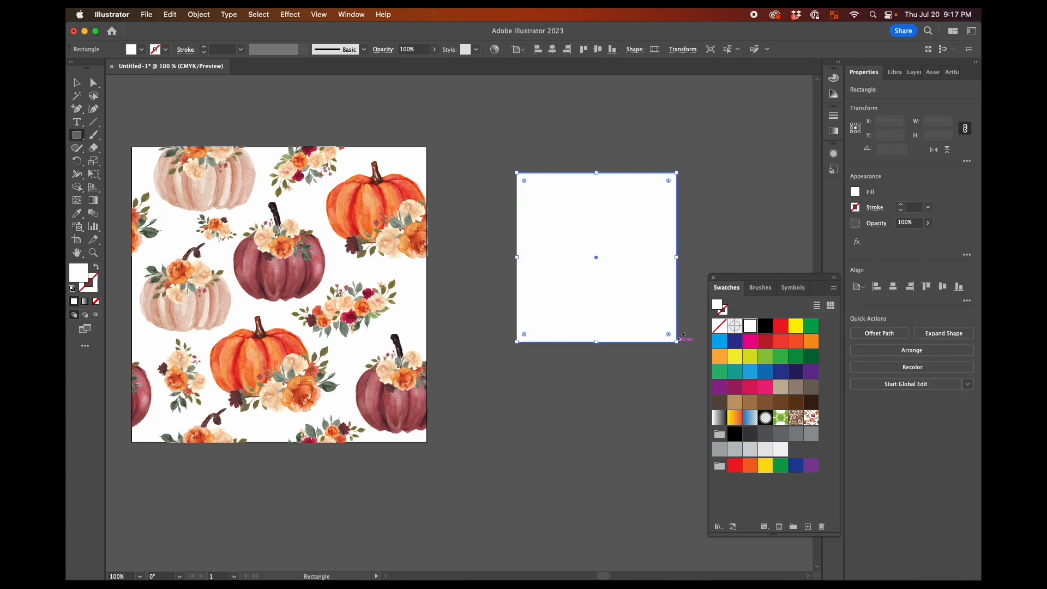
pyautogui.click(811, 417)
# Scale only the pattern inside the test rectangle to 25% with Transform Each, leaving Transform Objects off
pyautogui.hscroll(3, 633, 380)
pyautogui.click(199, 14)
pyautogui.moveTo(218, 30)
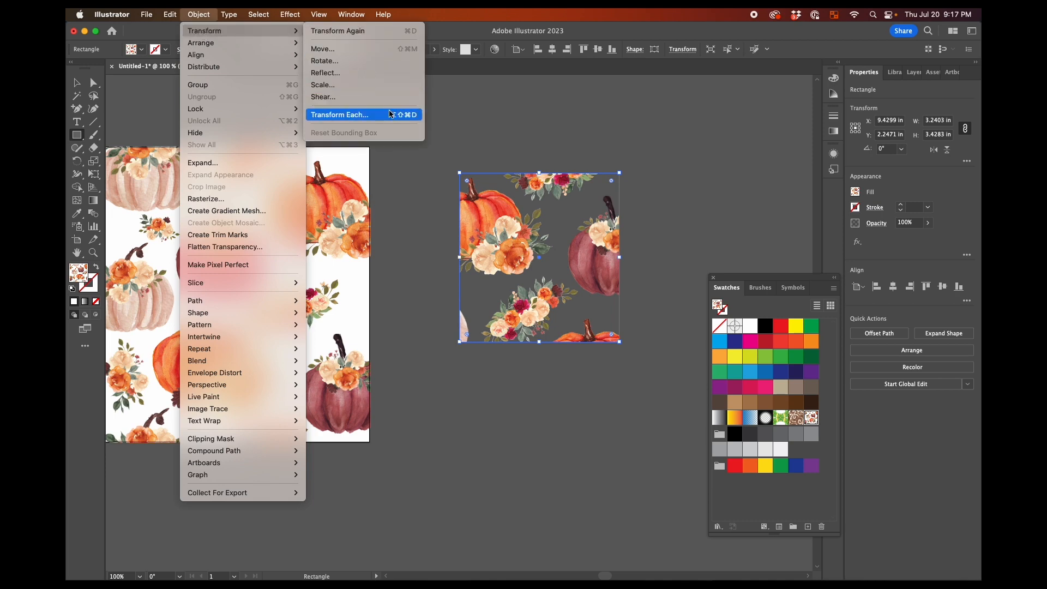
pyautogui.click(332, 115)
pyautogui.click(693, 400)
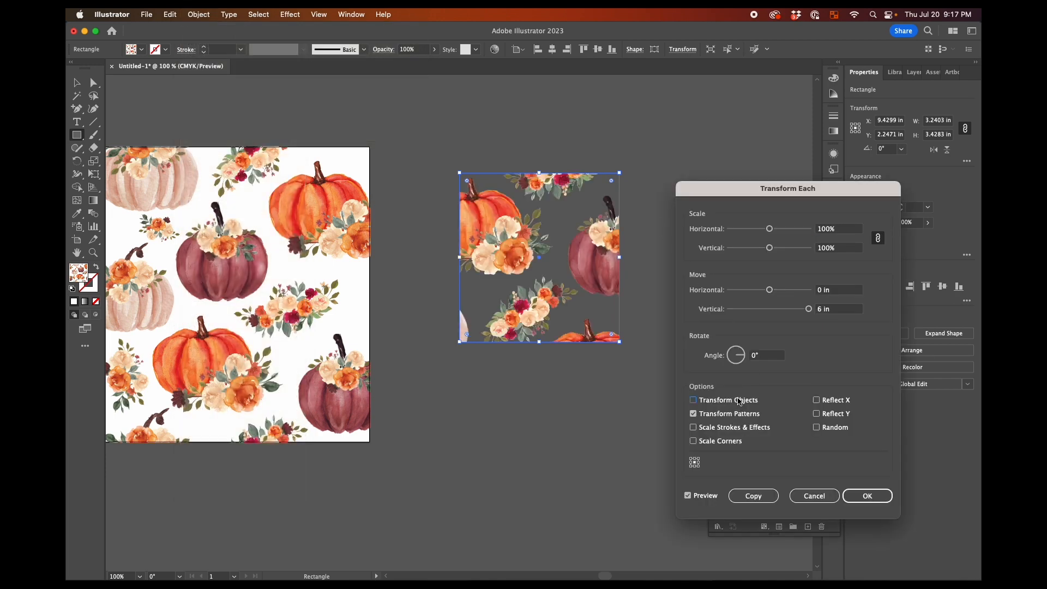
pyautogui.click(827, 232)
pyautogui.write('25')
pyautogui.press('Tab')
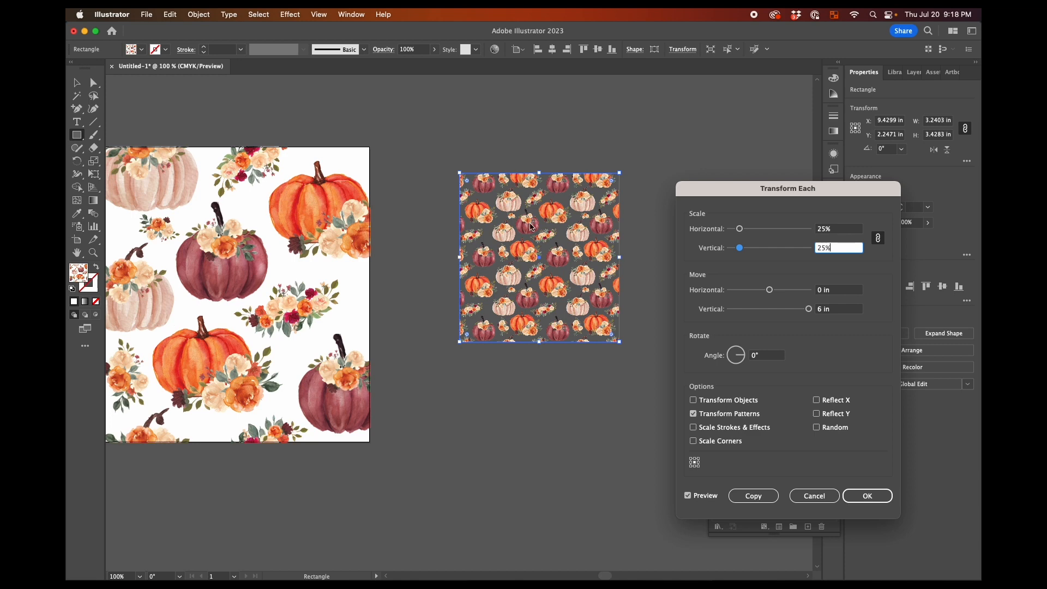
pyautogui.click(867, 495)
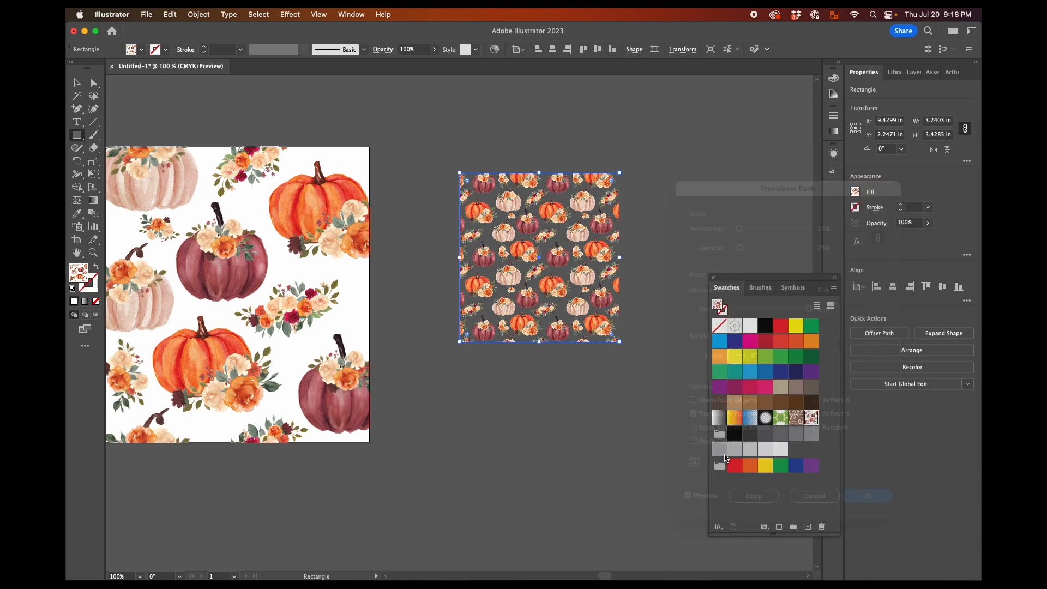
pyautogui.click(560, 423)
pyautogui.click(497, 303)
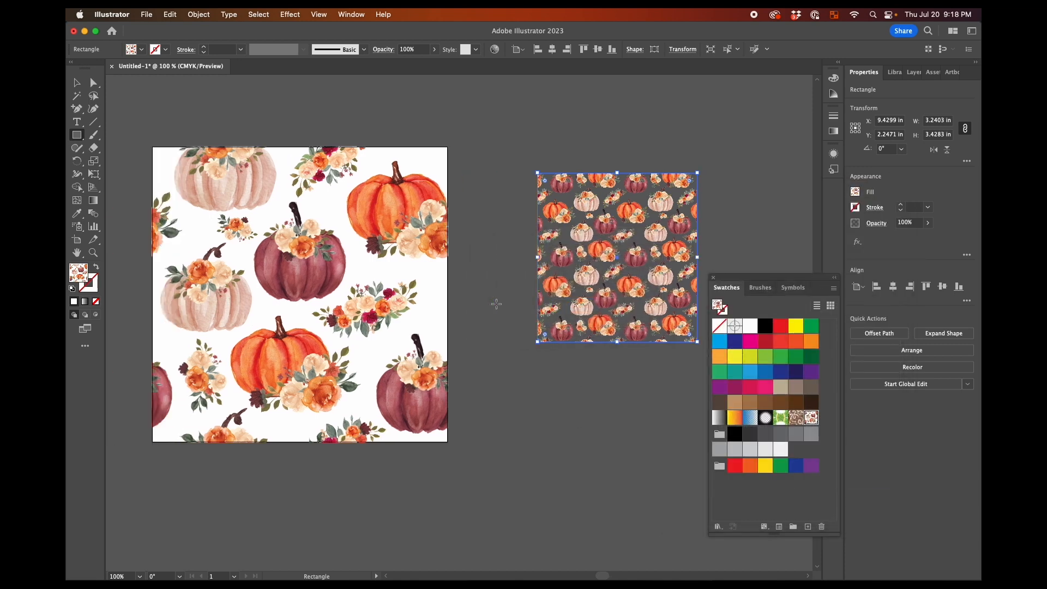
pyautogui.hscroll(-2, 152, 193)
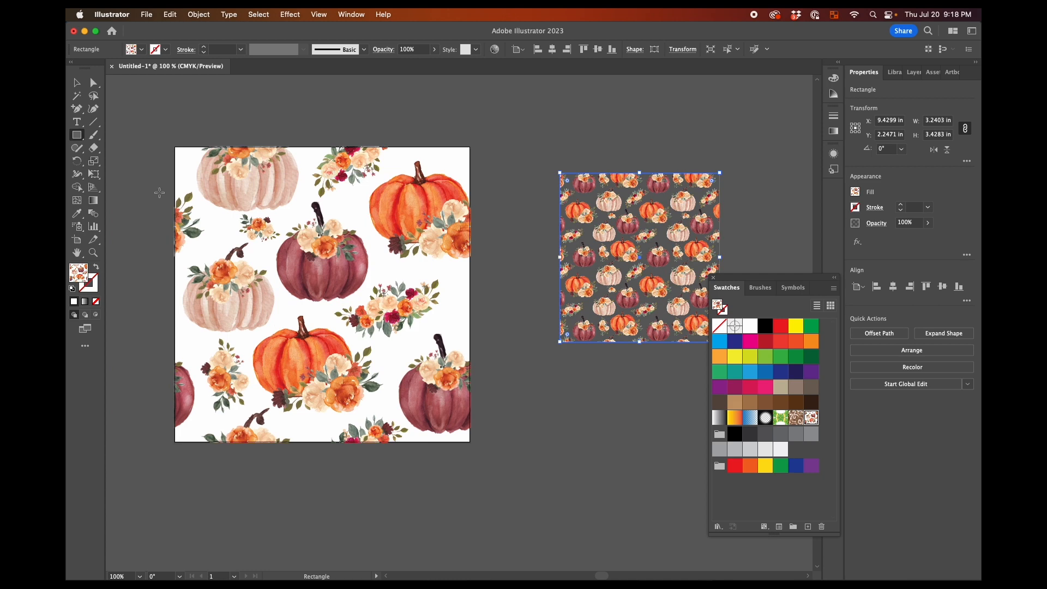
# Create a 6 x 6 in rectangle over the artboard and fill it with a peach colour sampled from the artwork
pyautogui.click(162, 194)
pyautogui.write('6')
pyautogui.press('Tab')
pyautogui.write('6')
pyautogui.press('Return')
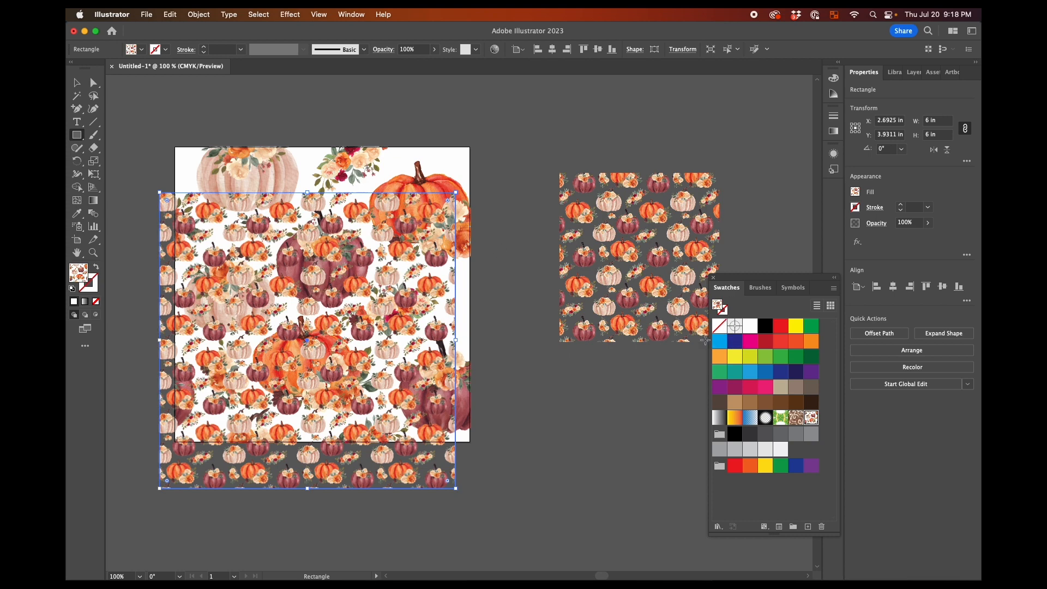
pyautogui.click(77, 213)
pyautogui.click(399, 184)
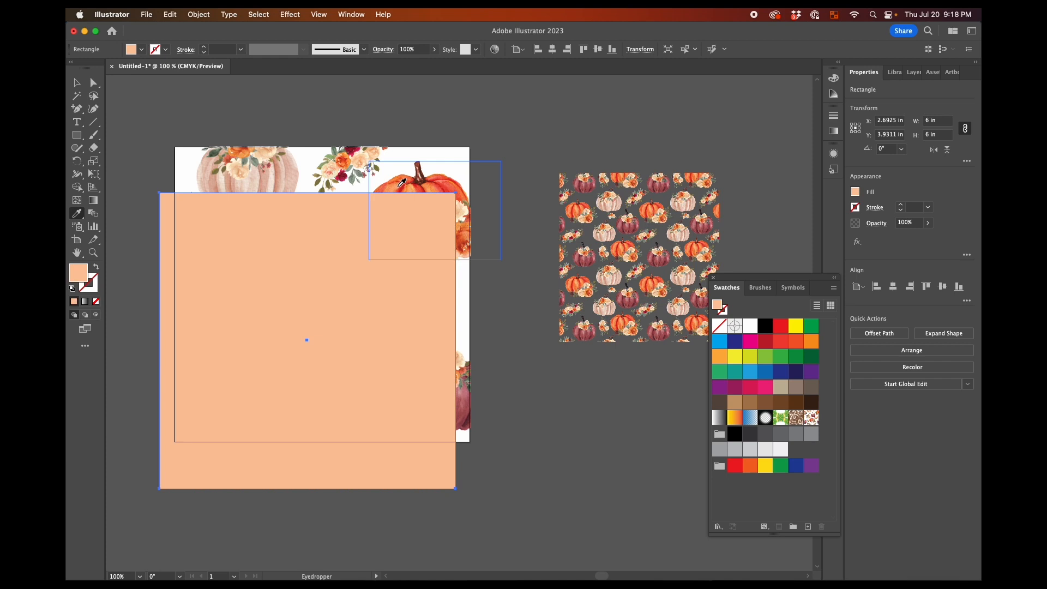
# Send the peach square behind the pumpkin artwork and centre it horizontally and vertically on the artboard
pyautogui.press('v')
pyautogui.rightClick(288, 243)
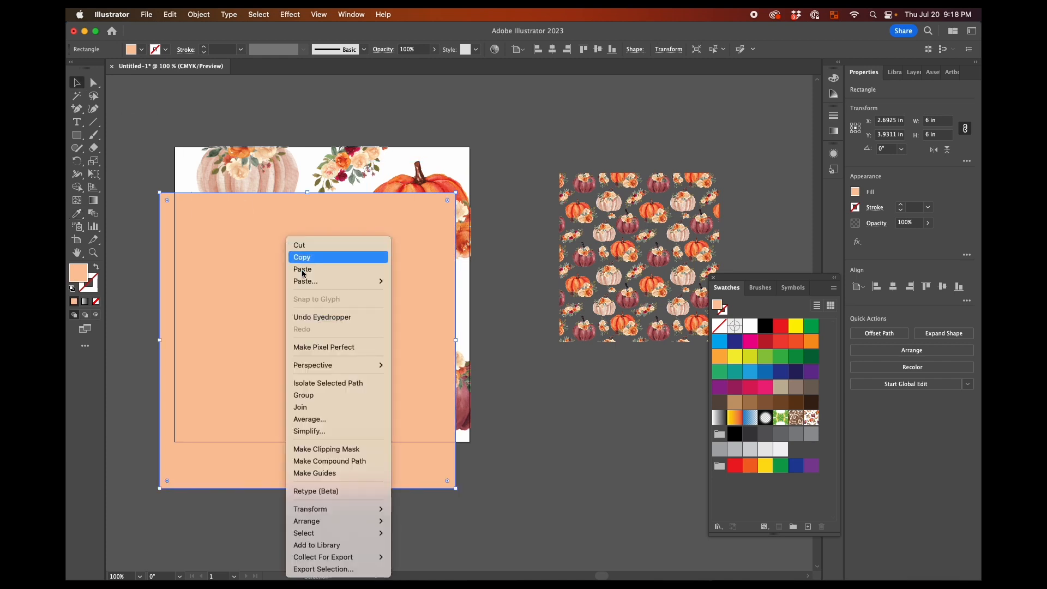
pyautogui.moveTo(370, 521)
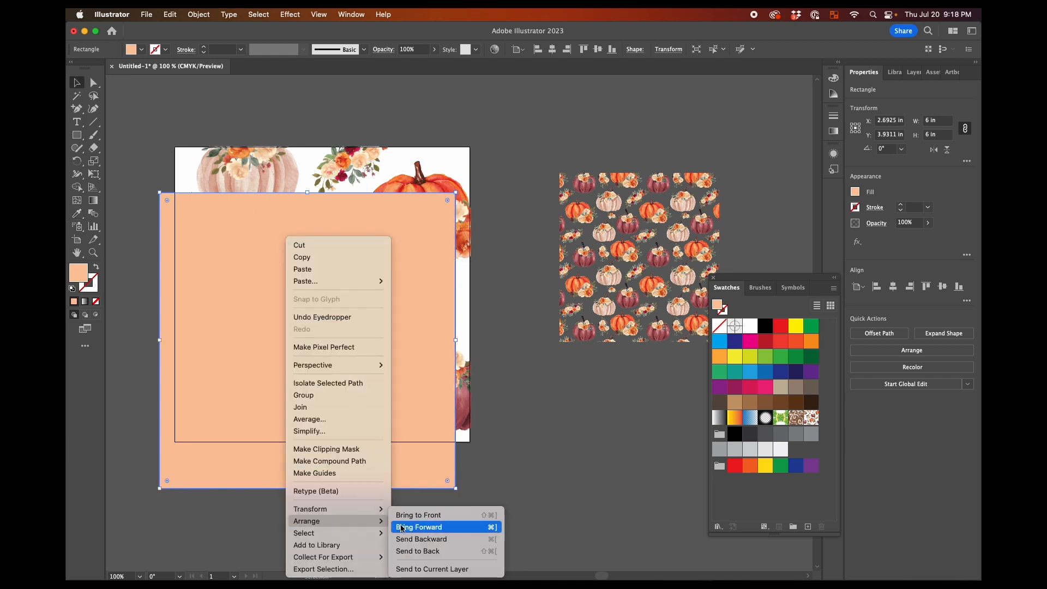
pyautogui.click(423, 552)
pyautogui.click(892, 286)
pyautogui.click(942, 287)
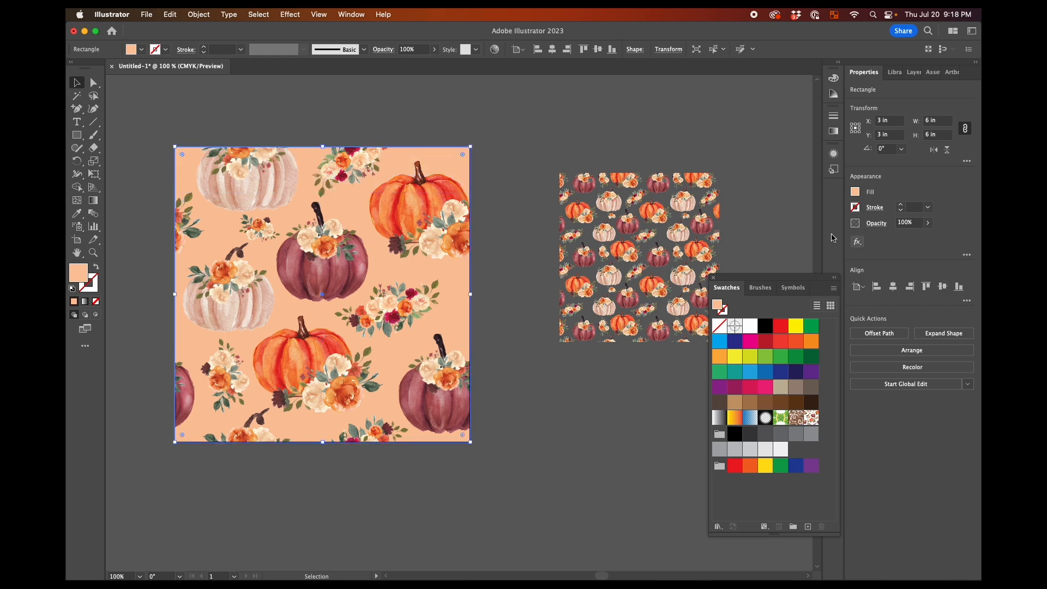
pyautogui.click(533, 120)
pyautogui.scroll(-1, 532, 119)
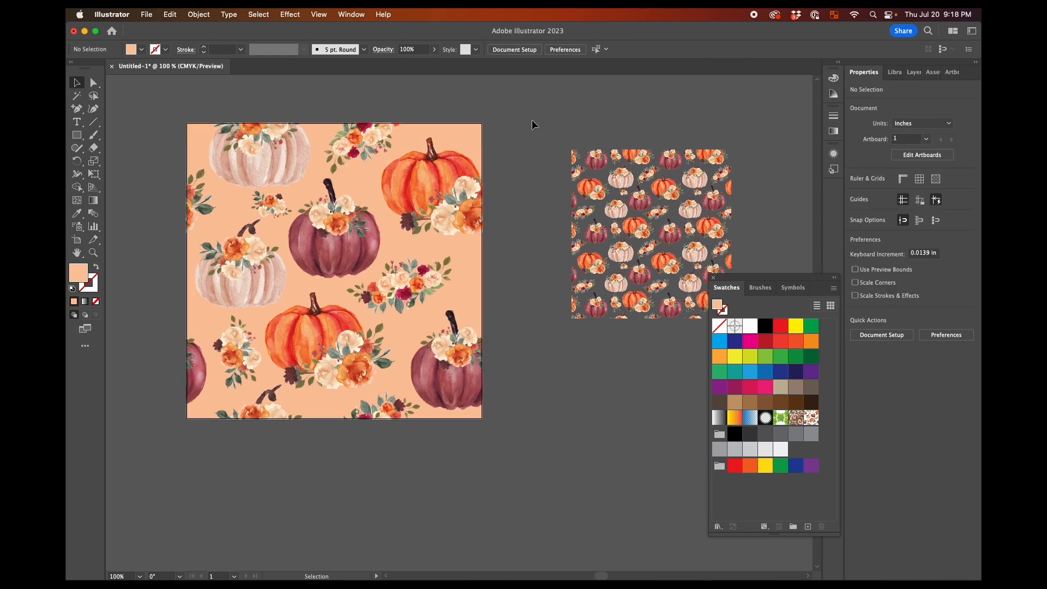
# Make a new pattern from the pumpkin artwork together with its peach background square
pyautogui.moveTo(156, 88); pyautogui.dragTo(567, 463)
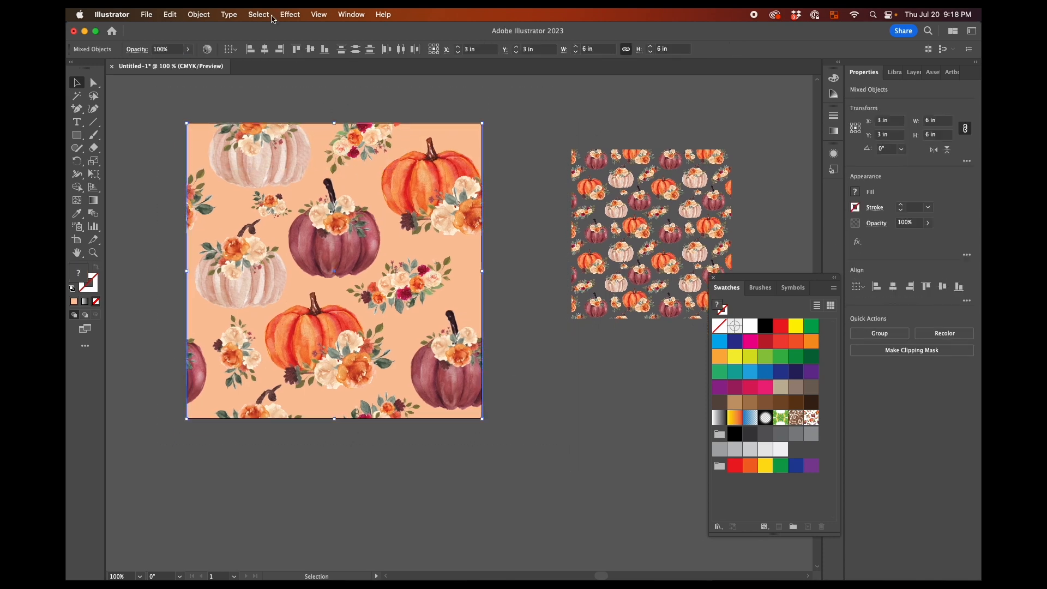
pyautogui.click(209, 15)
pyautogui.moveTo(257, 326)
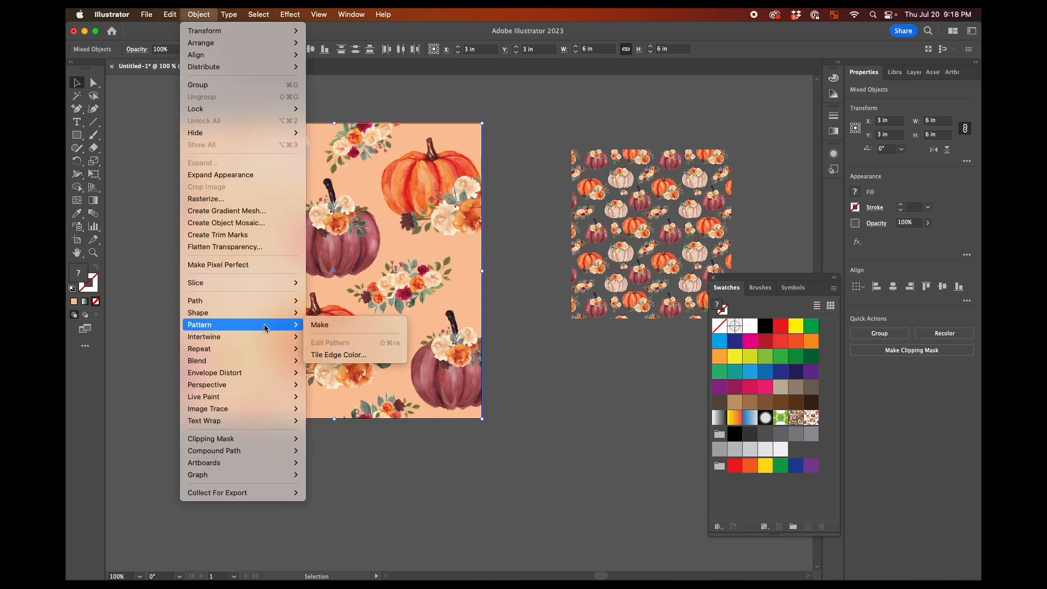
pyautogui.click(324, 325)
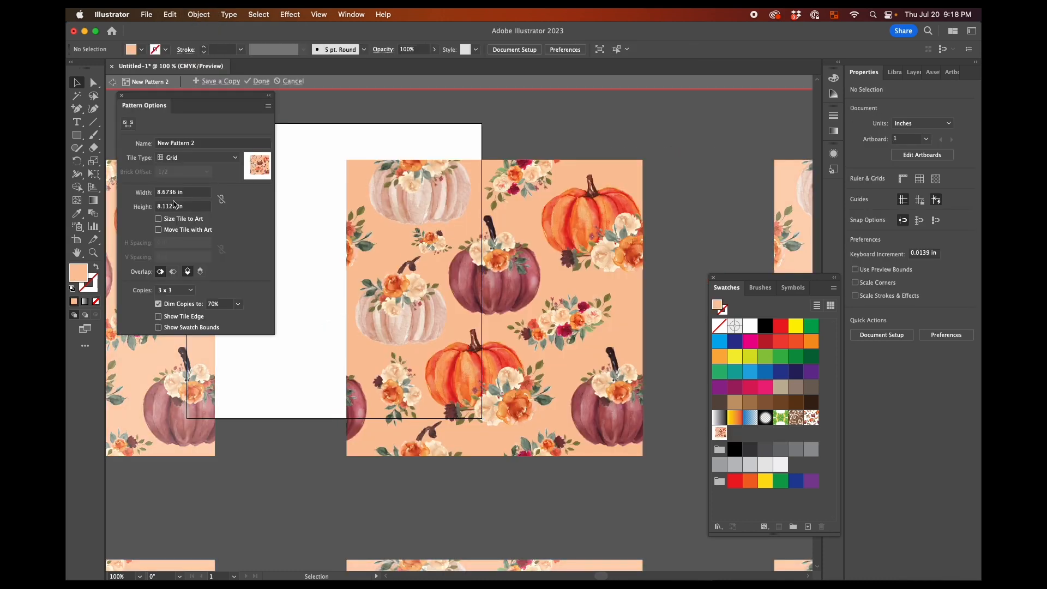
# Set the peach pattern tile's width and height to 6 in and finish pattern editing
pyautogui.doubleClick(171, 193)
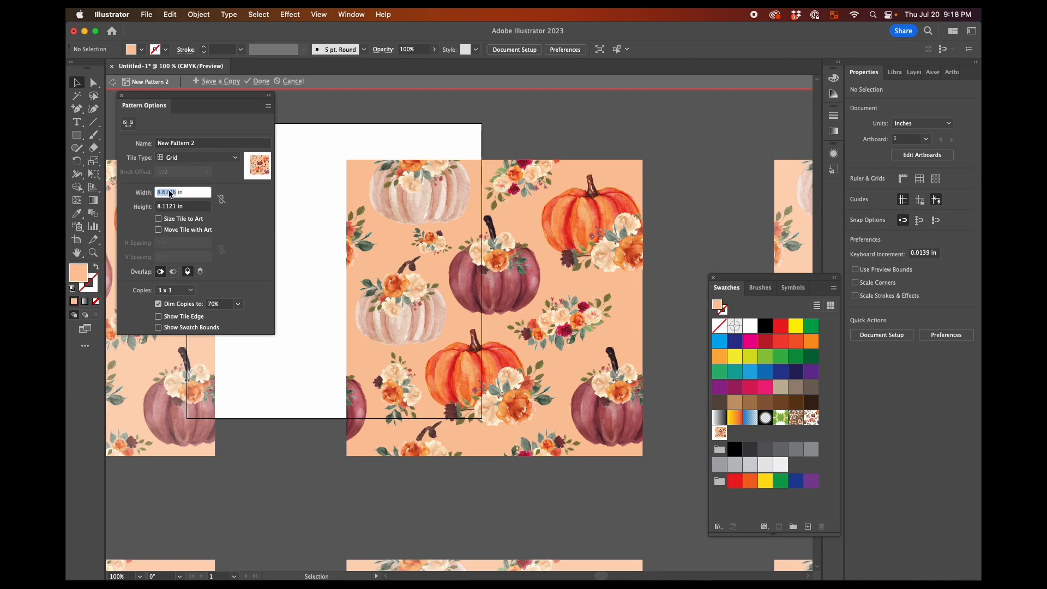
pyautogui.write('6')
pyautogui.press('Tab')
pyautogui.write('6')
pyautogui.press('Tab')
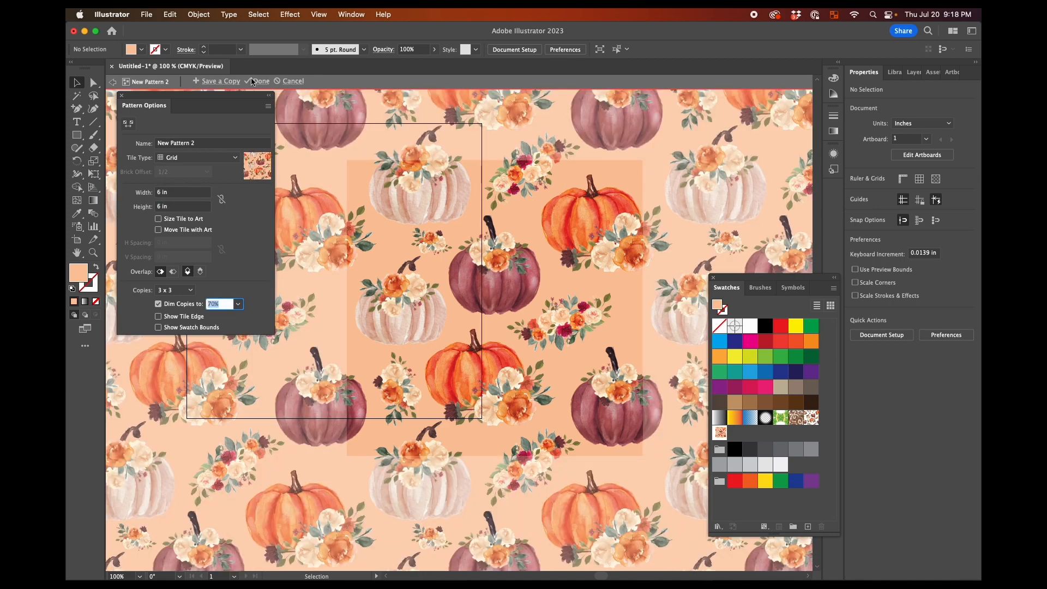
pyautogui.click(253, 82)
# Fill the test rectangle beside the artboard with the new peach-background pumpkin pattern swatch and check the repeat
pyautogui.hscroll(2, 529, 254)
pyautogui.click(531, 257)
pyautogui.click(719, 433)
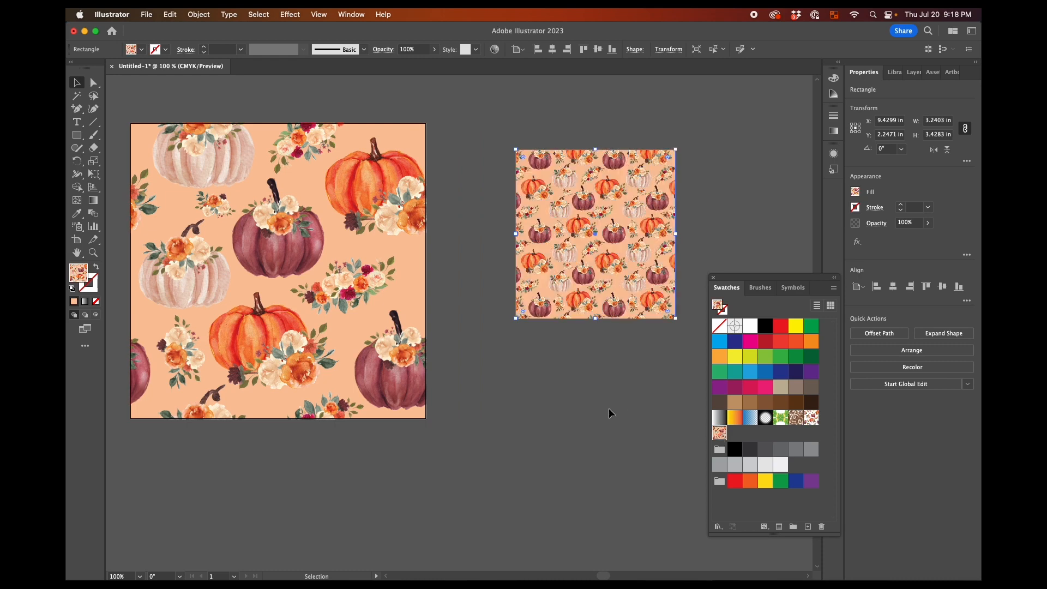
pyautogui.click(608, 408)
pyautogui.hscroll(2, 609, 408)
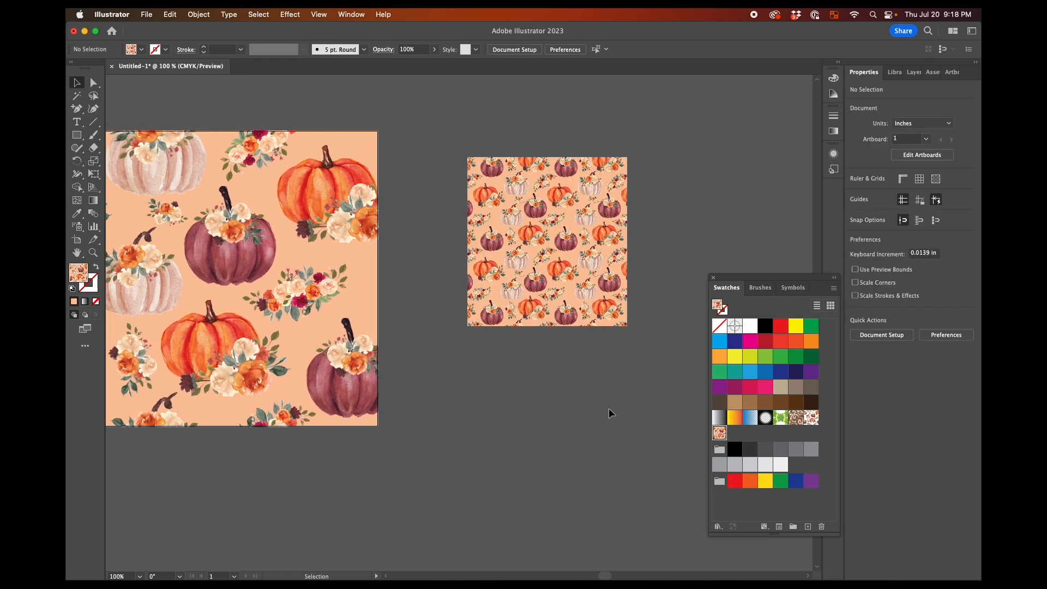
pyautogui.hscroll(-3, 609, 408)
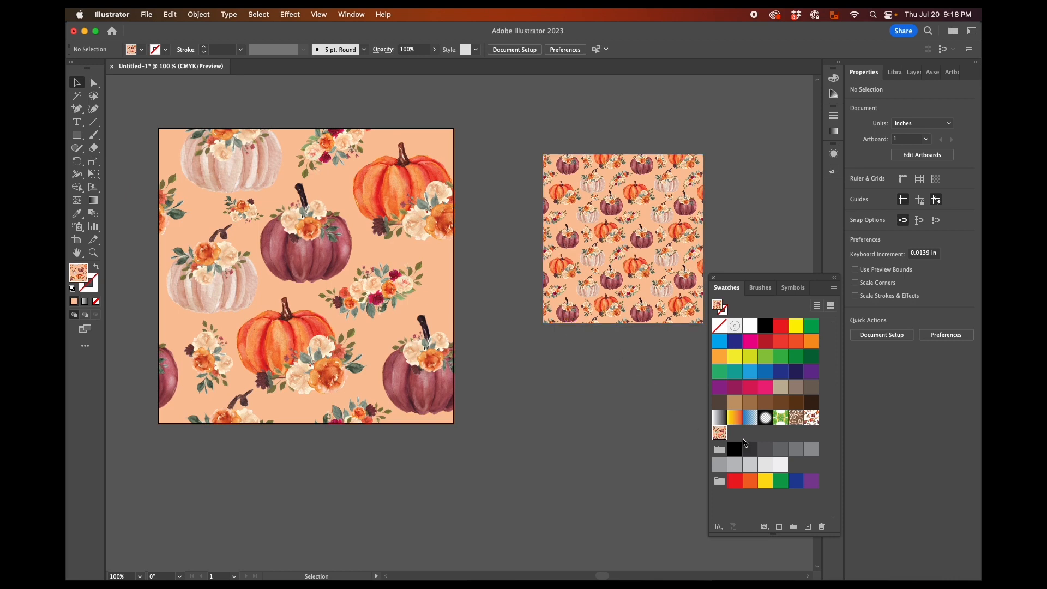
# Move the swatches clear of the test rectangle and look at the Save Swatches option among the swatch libraries
pyautogui.moveTo(723, 278); pyautogui.dragTo(732, 244)
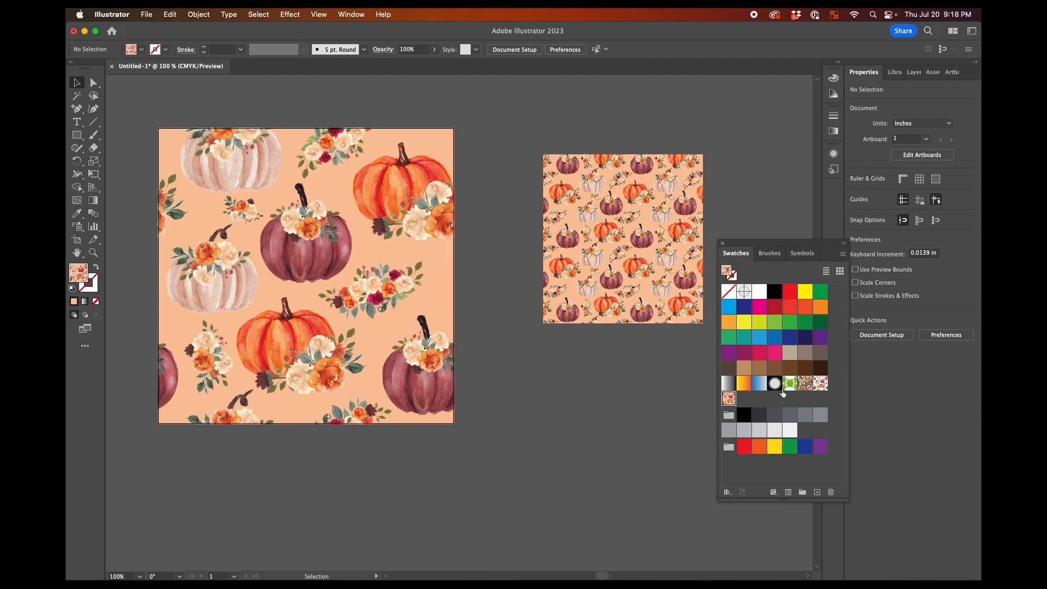
pyautogui.click(728, 492)
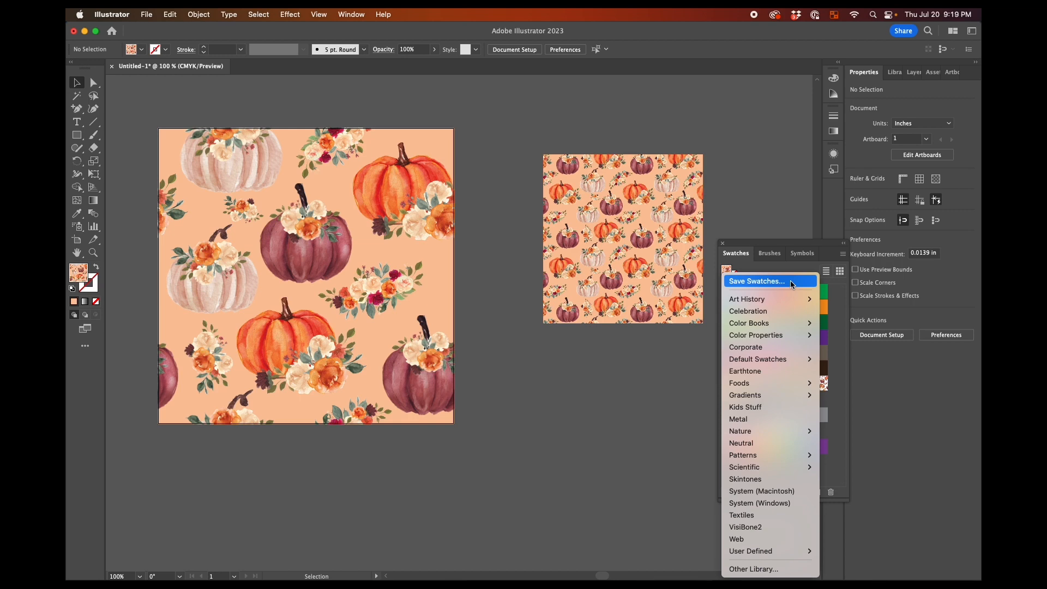
pyautogui.click(660, 403)
# Delete the pattern-filled test rectangle beside the artboard
pyautogui.click(622, 274)
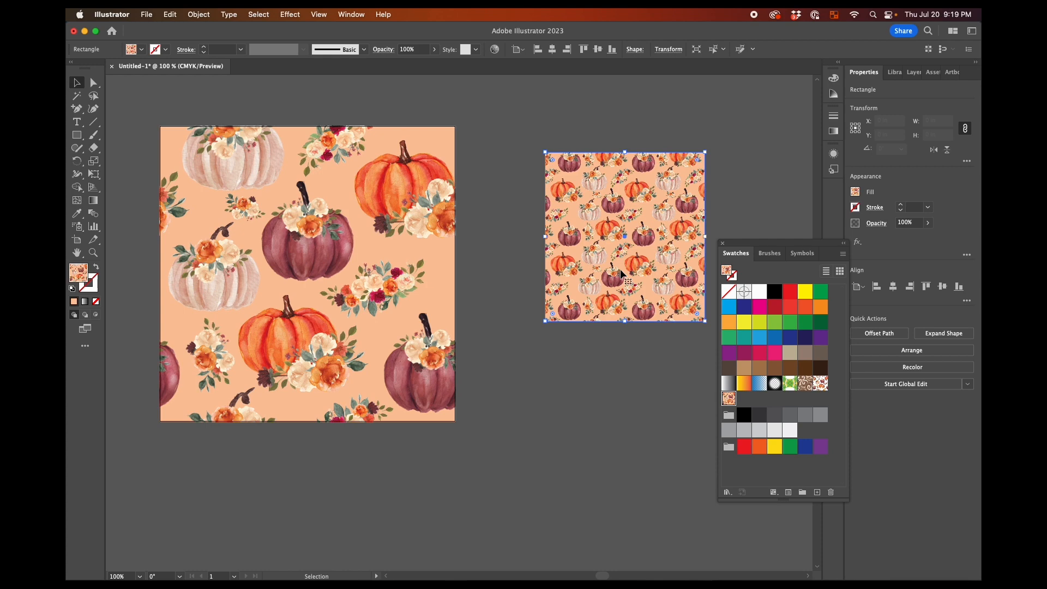
pyautogui.press('Delete')
pyautogui.hscroll(-5, 619, 269)
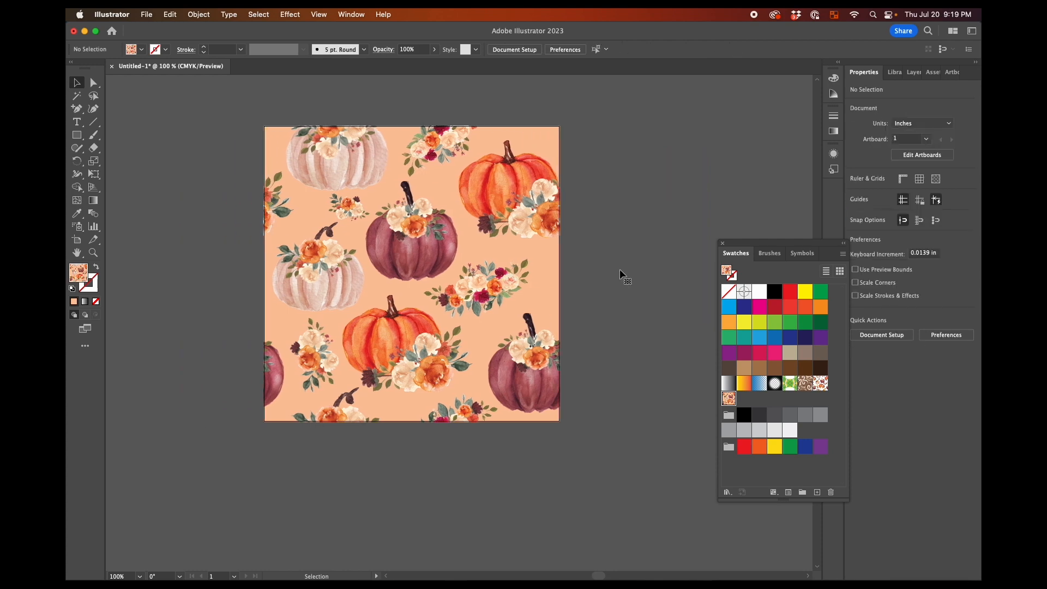
# Export the artwork to the Desktop as a PNG named "pumpkin pattern" with Use Artboards enabled for all artboards
pyautogui.click(146, 14)
pyautogui.moveTo(163, 259)
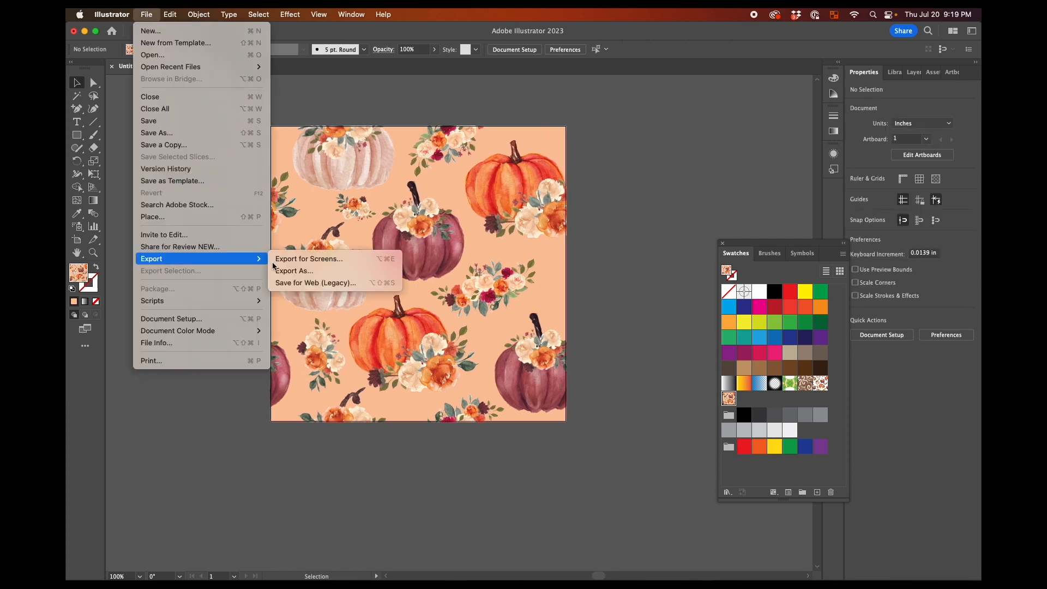
pyautogui.click(333, 268)
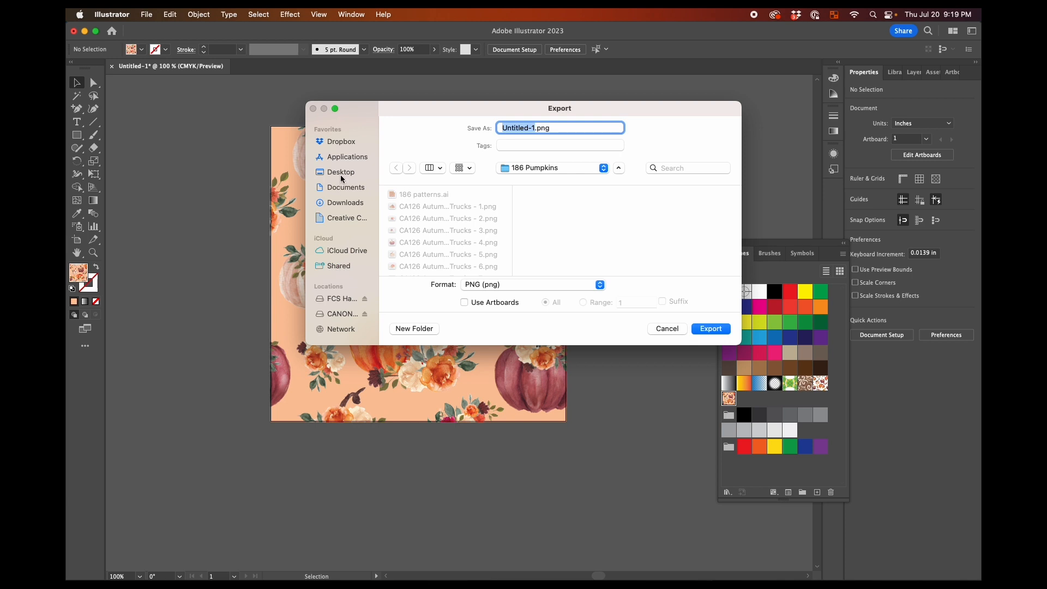
pyautogui.click(342, 172)
pyautogui.click(484, 302)
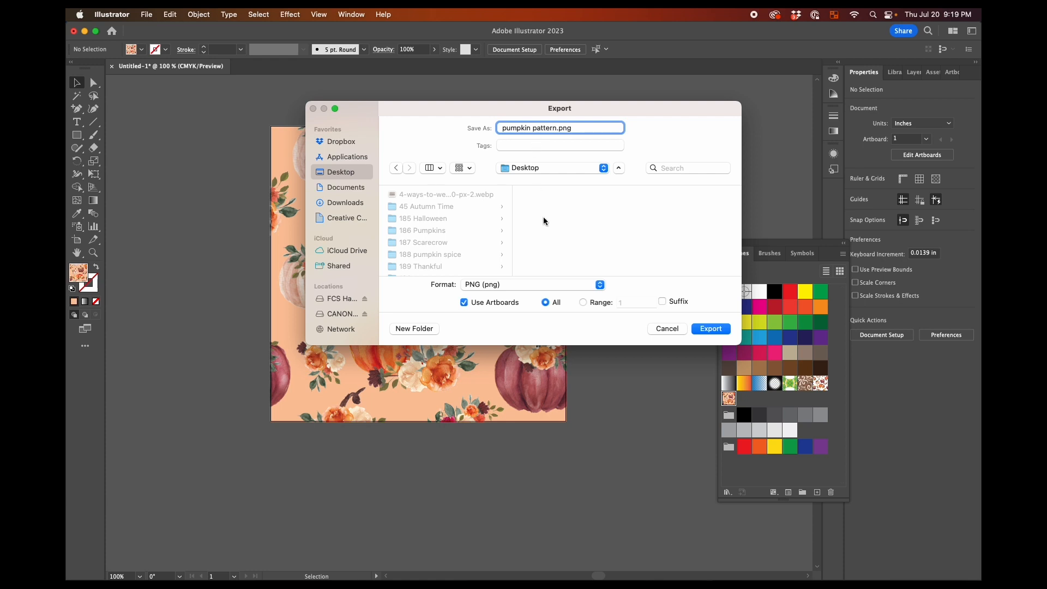
pyautogui.click(711, 329)
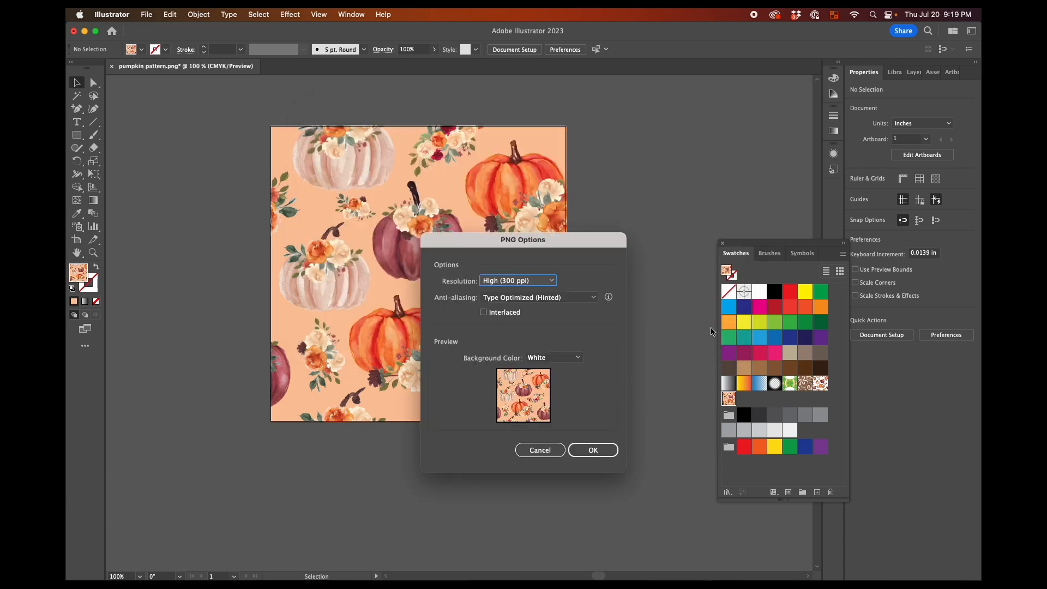
# Set the PNG anti-aliasing to Art Optimized (Supersampling) at High (300 ppi) with a white background and finish the export
pyautogui.click(558, 297)
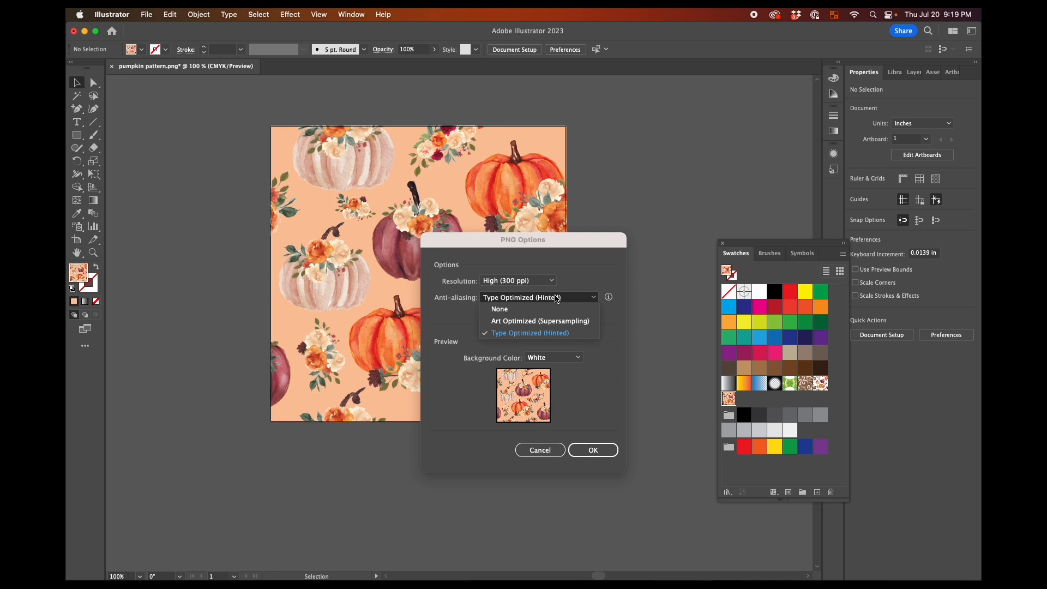
pyautogui.click(552, 321)
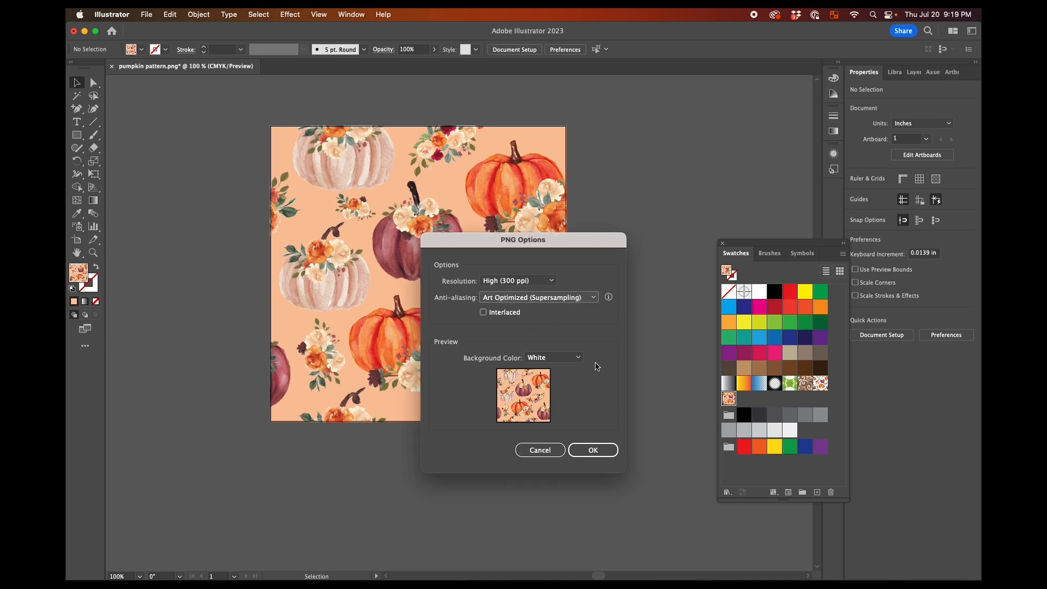
pyautogui.click(594, 450)
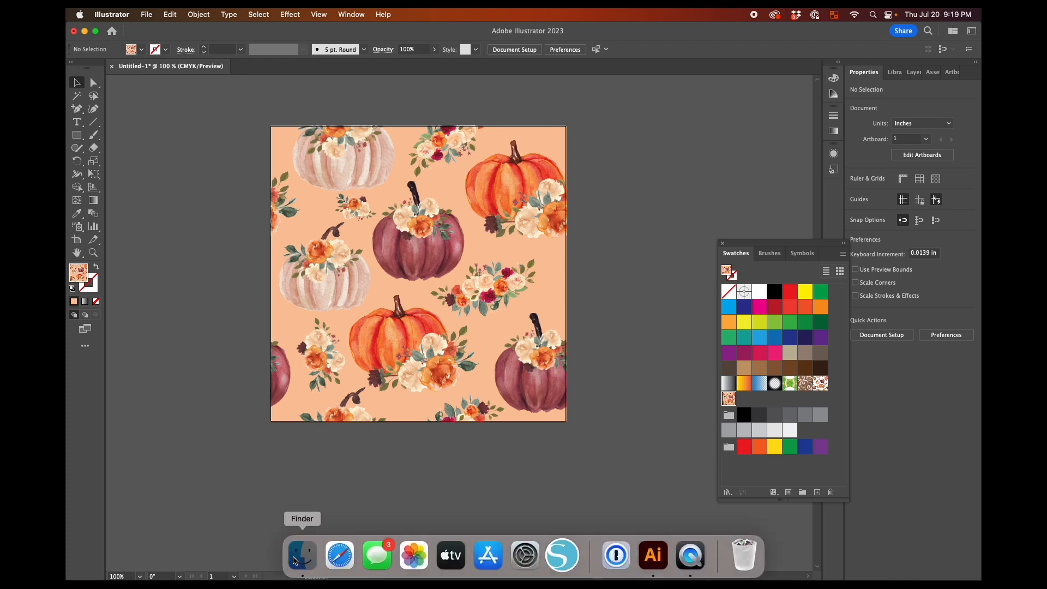
# Switch to Finder and locate the exported pumpkin pattern.png on the Desktop
pyautogui.click(302, 554)
pyautogui.click(557, 130)
pyautogui.scroll(-5, 638, 175)
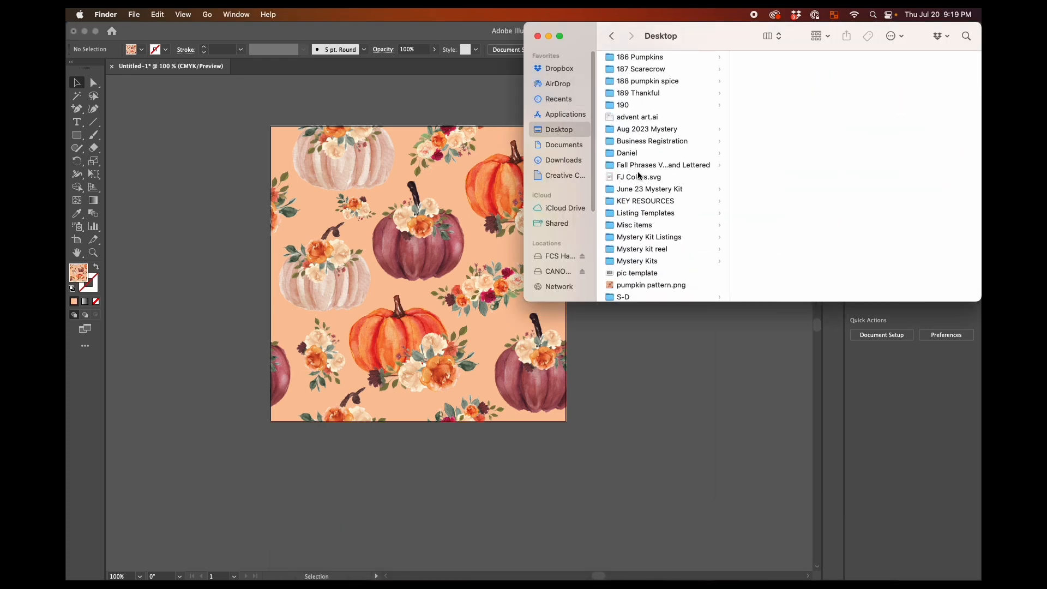
pyautogui.click(640, 183)
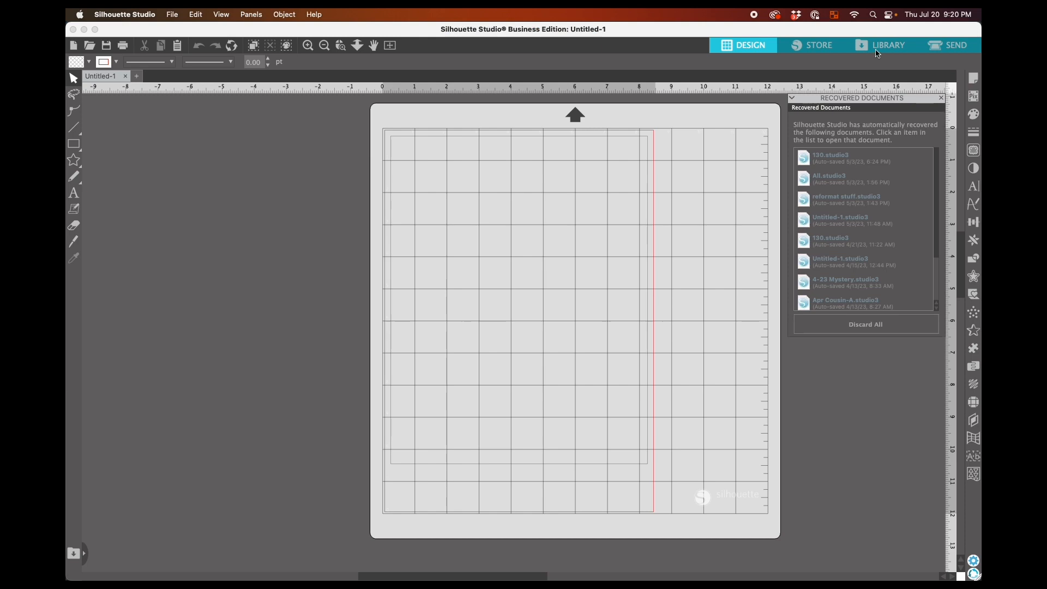
# In Silhouette Studio, add pumpkin pattern.png from Finder to the library's Patterns folder and return to the design page
pyautogui.click(881, 45)
pyautogui.click(109, 257)
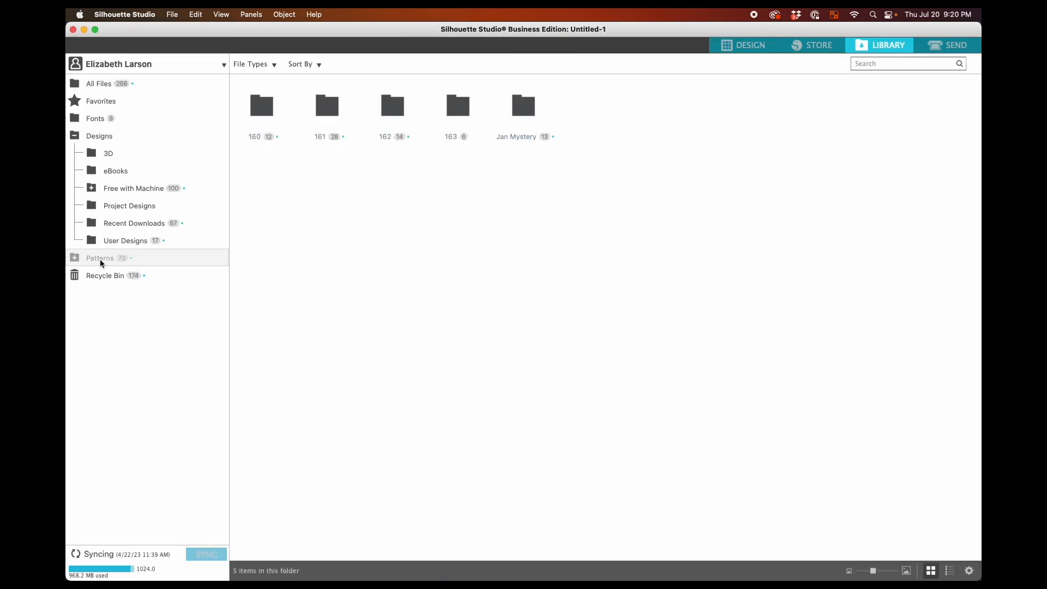
pyautogui.click(300, 554)
pyautogui.moveTo(627, 183); pyautogui.dragTo(423, 223)
pyautogui.click(470, 207)
pyautogui.click(733, 48)
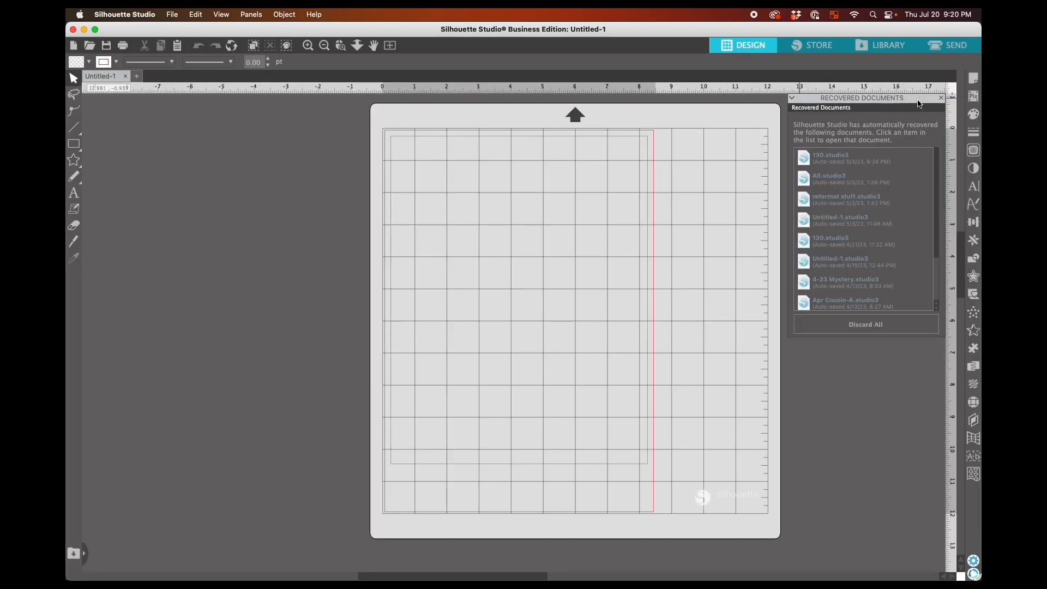
# Dismiss the recovered documents, draw a rectangle about 8.83 x 8.02 in on the mat and fill it with the imported pumpkin pattern
pyautogui.click(922, 104)
pyautogui.click(71, 147)
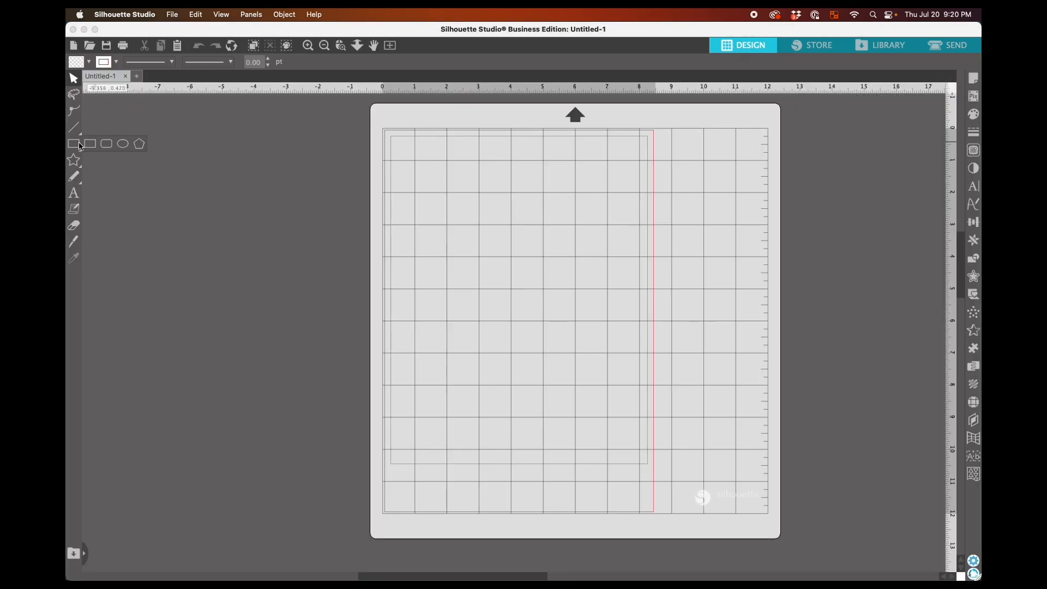
pyautogui.moveTo(446, 181); pyautogui.dragTo(730, 439)
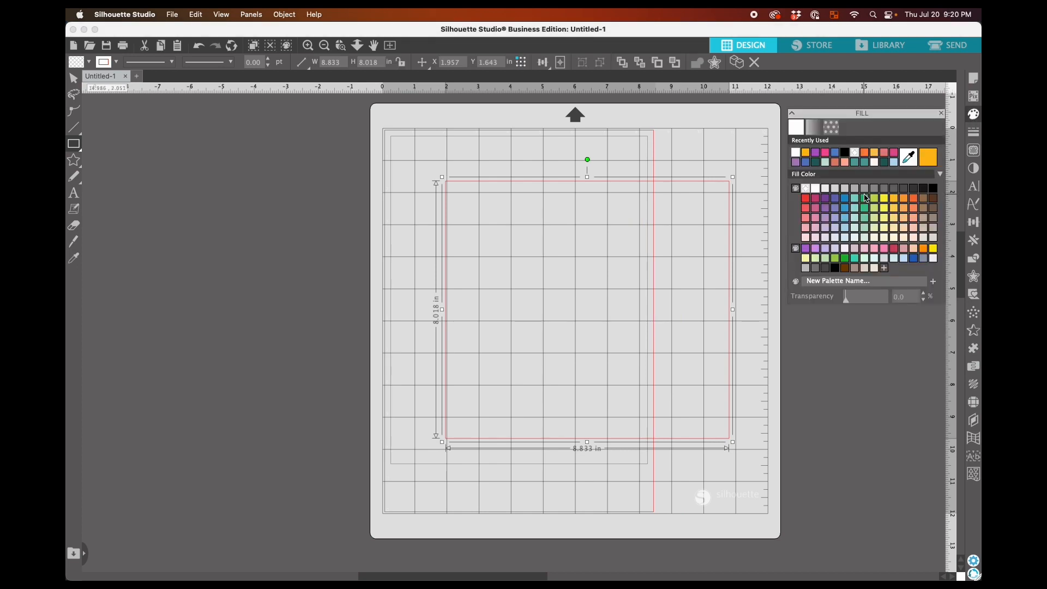
pyautogui.click(832, 113)
pyautogui.scroll(-10, 841, 167)
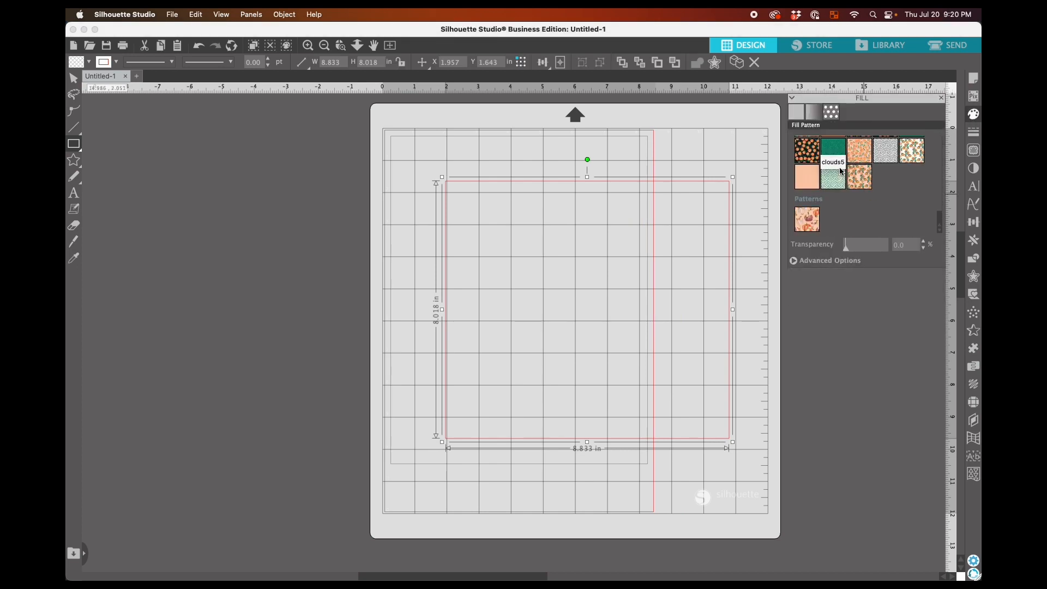
pyautogui.click(811, 221)
# Scale the rectangle's pattern fill to 34%, deselect the rectangle and inspect the repeat up close
pyautogui.click(795, 262)
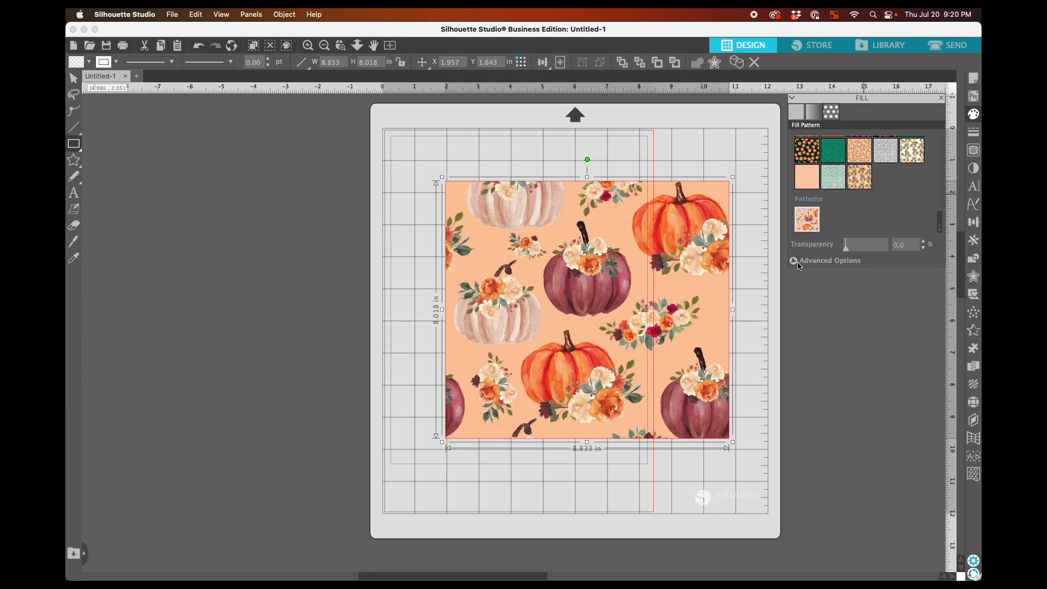
pyautogui.moveTo(851, 403); pyautogui.dragTo(844, 401)
pyautogui.moveTo(764, 326); pyautogui.dragTo(725, 316)
pyautogui.press('super+equal')
pyautogui.press('super+equal')
pyautogui.press('super+equal')
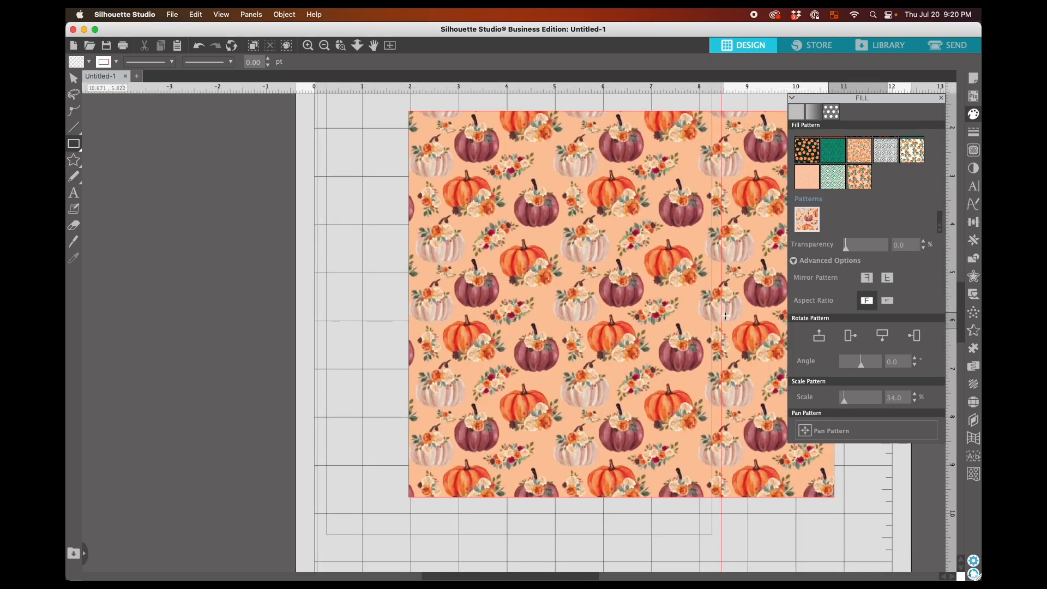
pyautogui.press('super+equal')
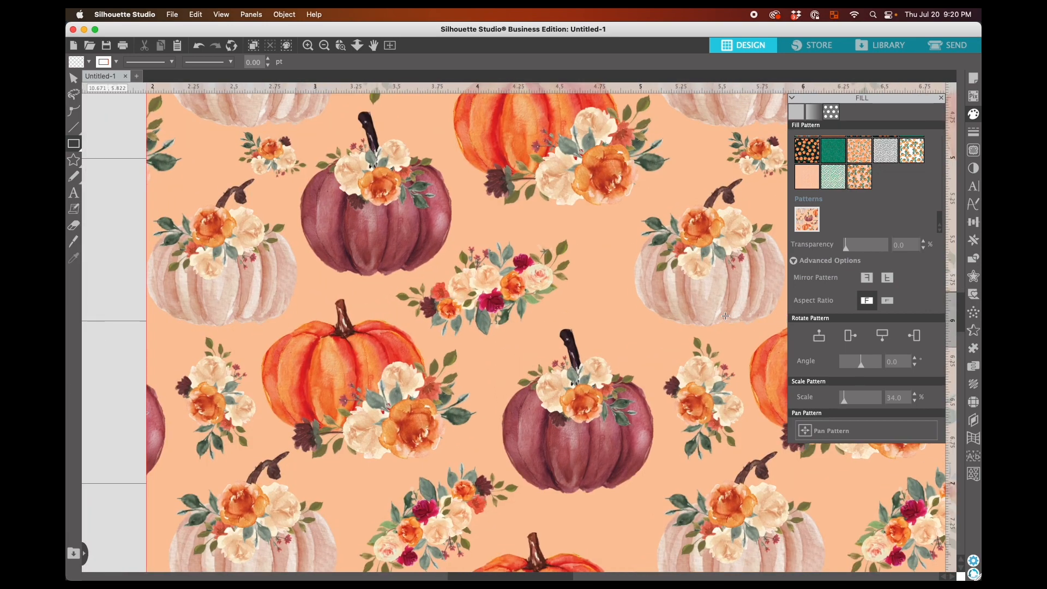
pyautogui.press('super+minus')
pyautogui.press('super+minus')
pyautogui.press('super+minus')
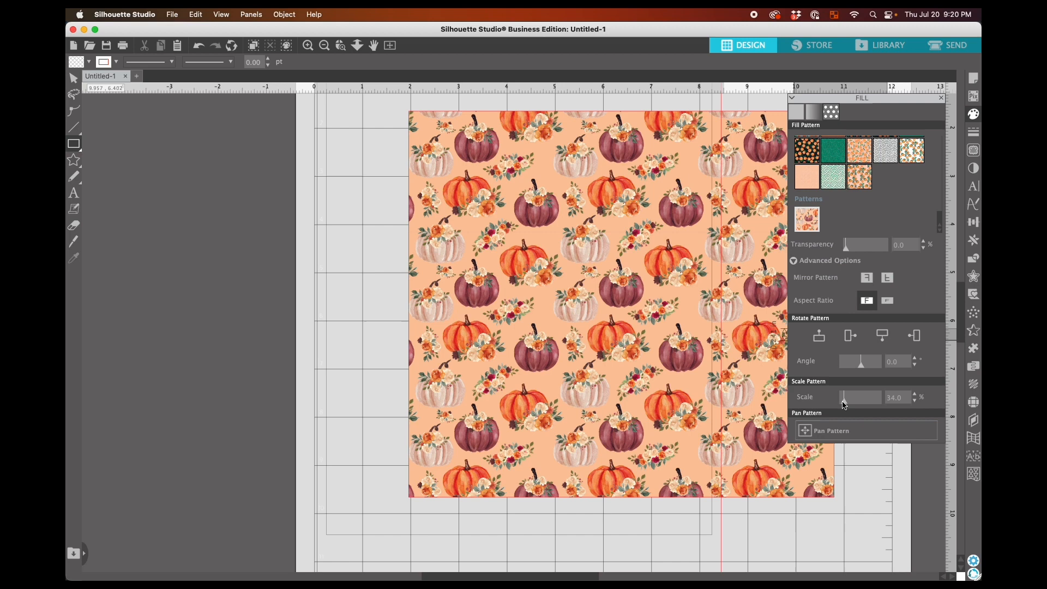
pyautogui.click(844, 403)
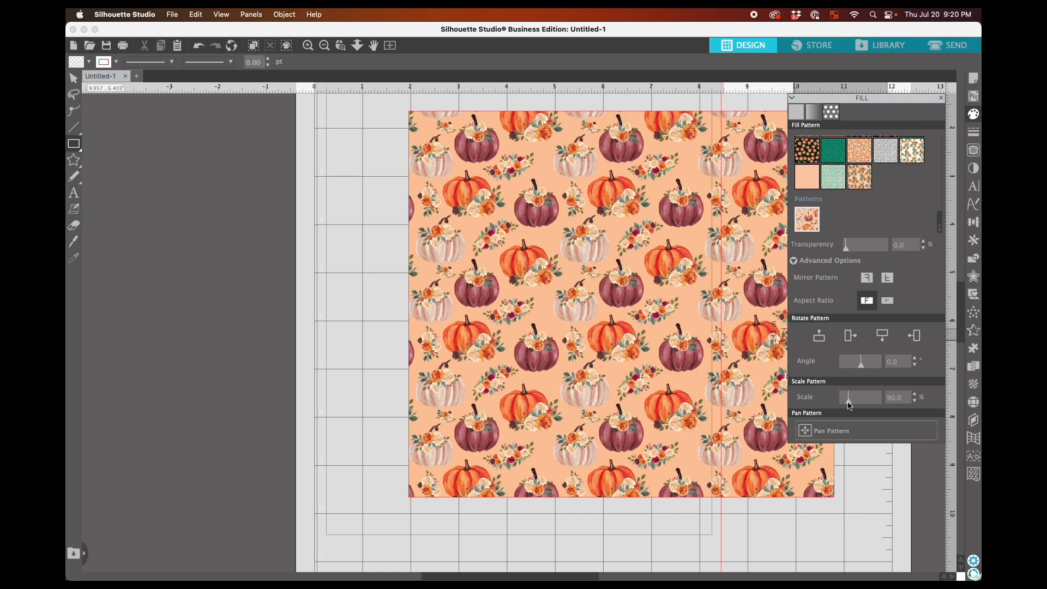
pyautogui.moveTo(847, 405); pyautogui.dragTo(846, 405)
pyautogui.click(449, 195)
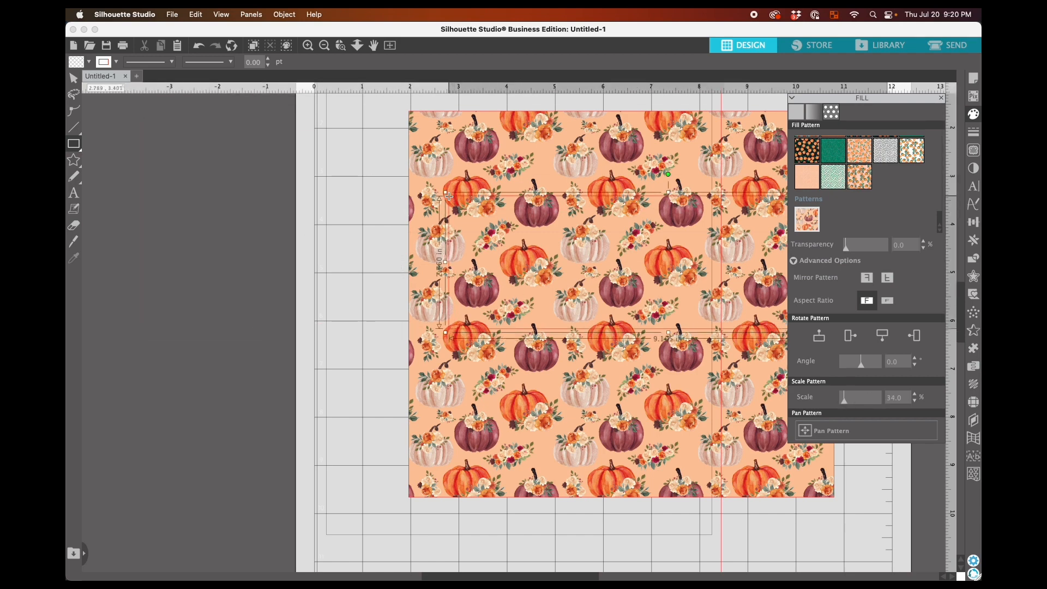
pyautogui.click(362, 156)
# Select the pumpkin-filled rectangle on the mat and scale its pattern fill to 13%
pyautogui.press('v')
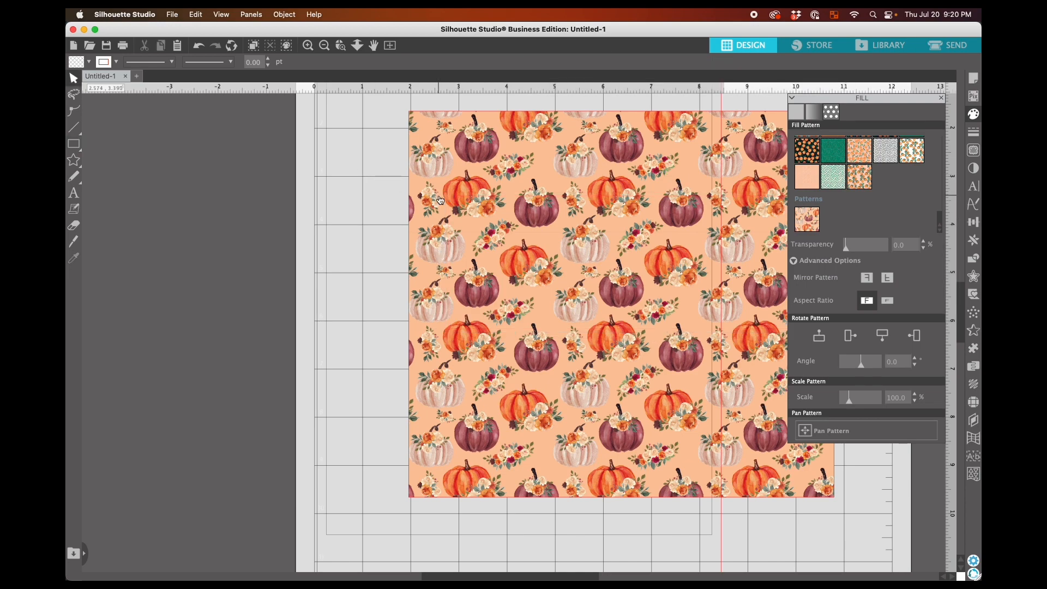
pyautogui.click(440, 200)
pyautogui.moveTo(845, 404); pyautogui.dragTo(844, 405)
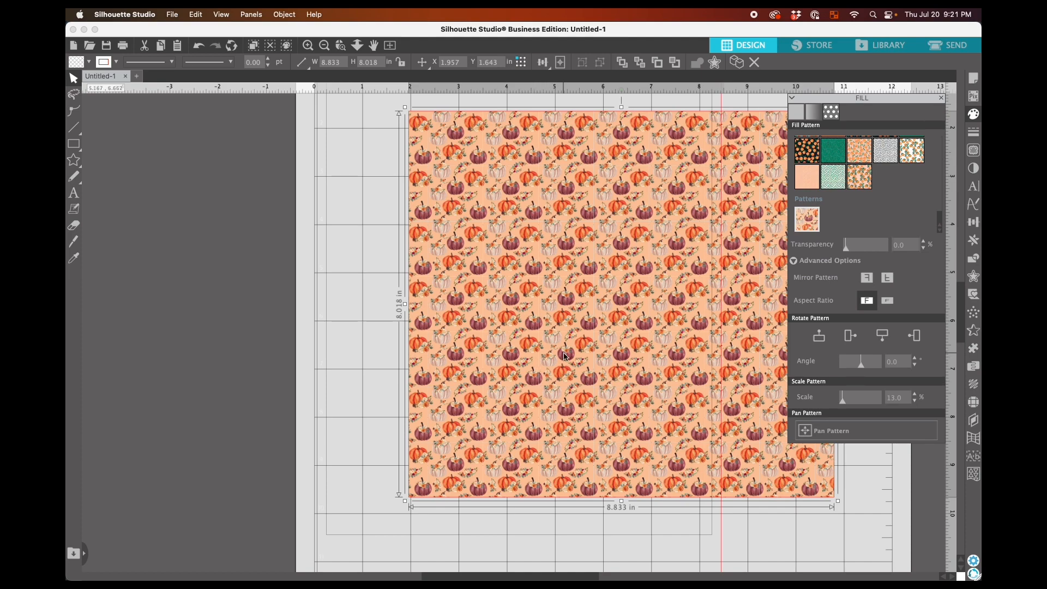
# Examine the reduced pumpkin pattern up close and across the whole rectangle to check that it repeats seamlessly
pyautogui.scroll(3, 565, 357)
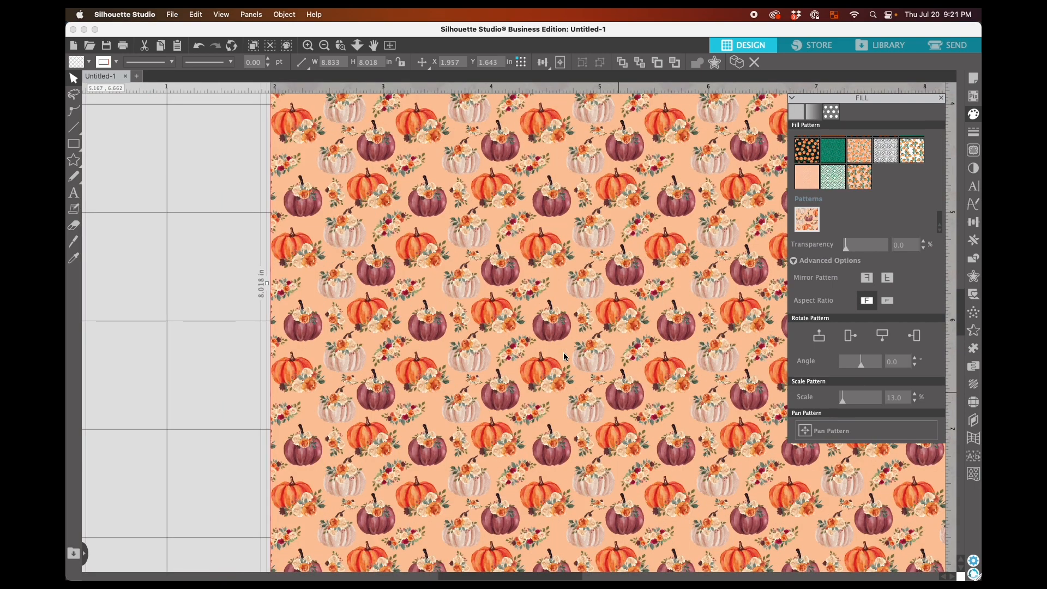
pyautogui.scroll(1, 564, 355)
pyautogui.scroll(1, 563, 356)
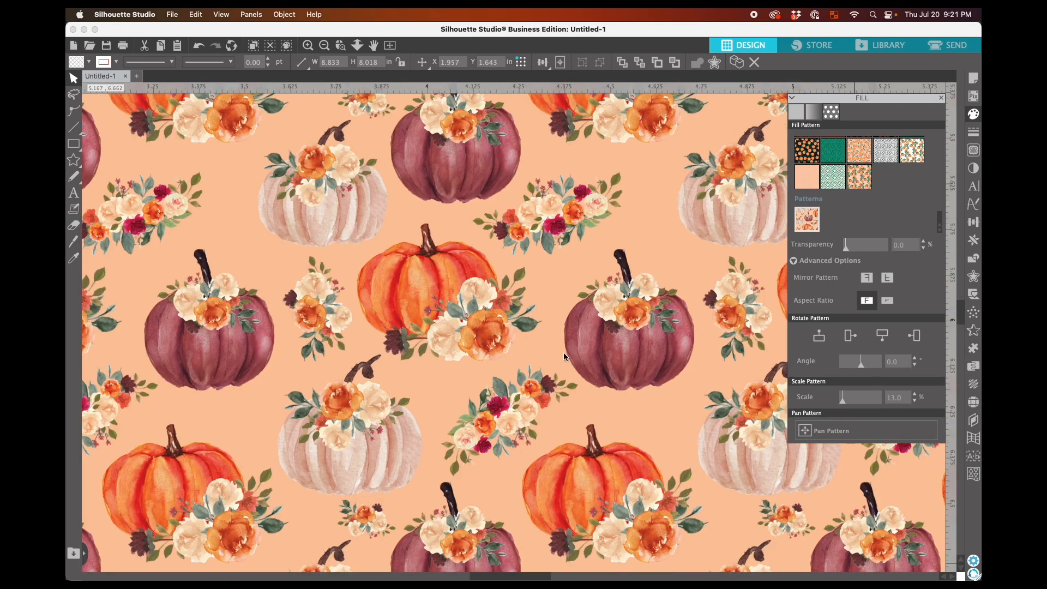
pyautogui.scroll(1, 563, 356)
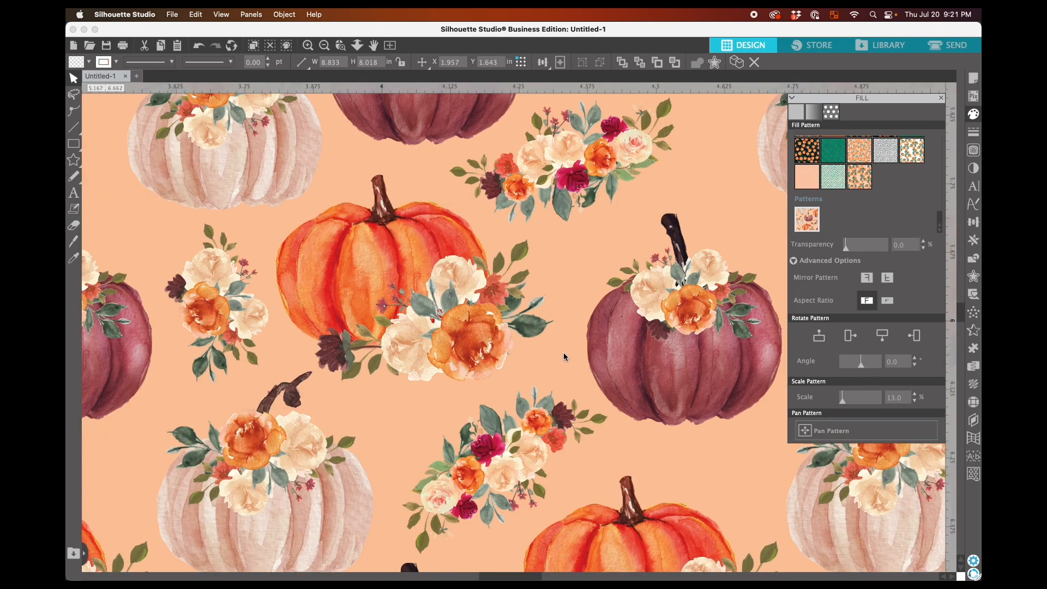
pyautogui.scroll(-1, 564, 356)
pyautogui.scroll(-1, 563, 357)
pyautogui.scroll(-1, 563, 356)
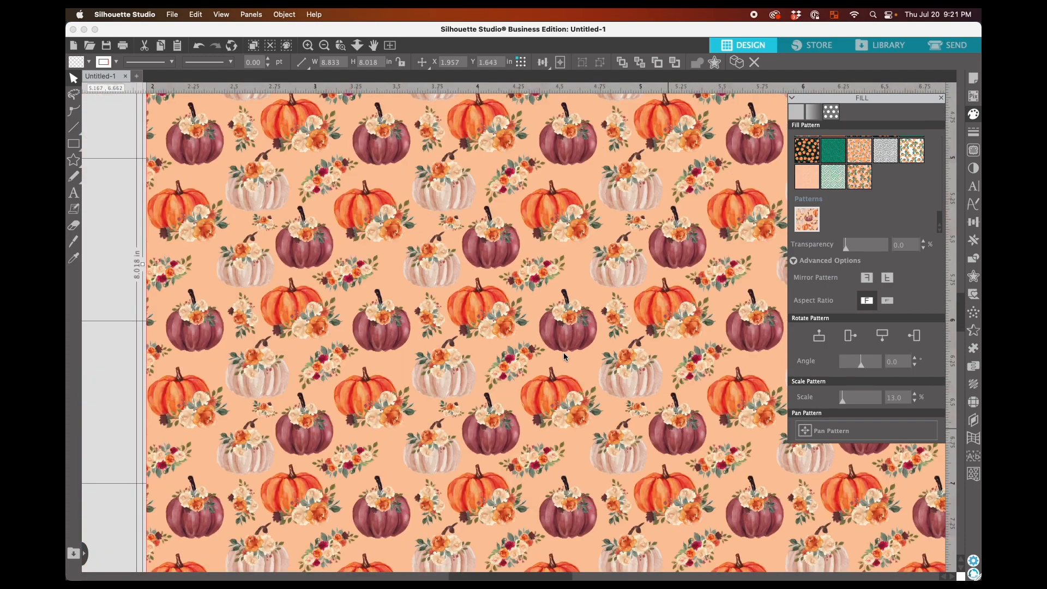
pyautogui.scroll(-1, 564, 357)
pyautogui.scroll(-1, 564, 357)
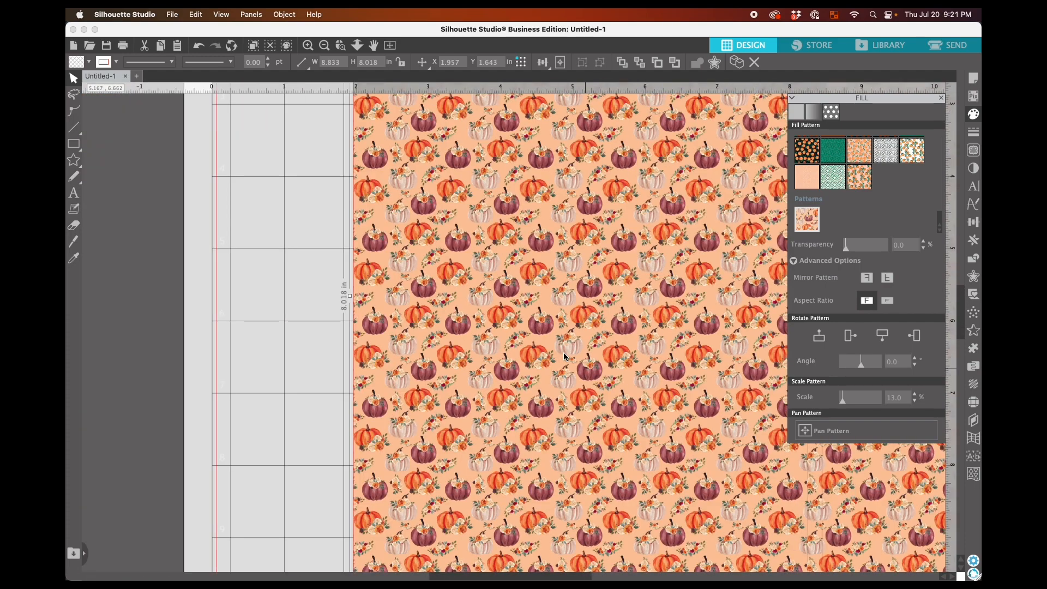
pyautogui.scroll(-1, 563, 357)
pyautogui.hscroll(1, 565, 356)
pyautogui.scroll(1, 565, 357)
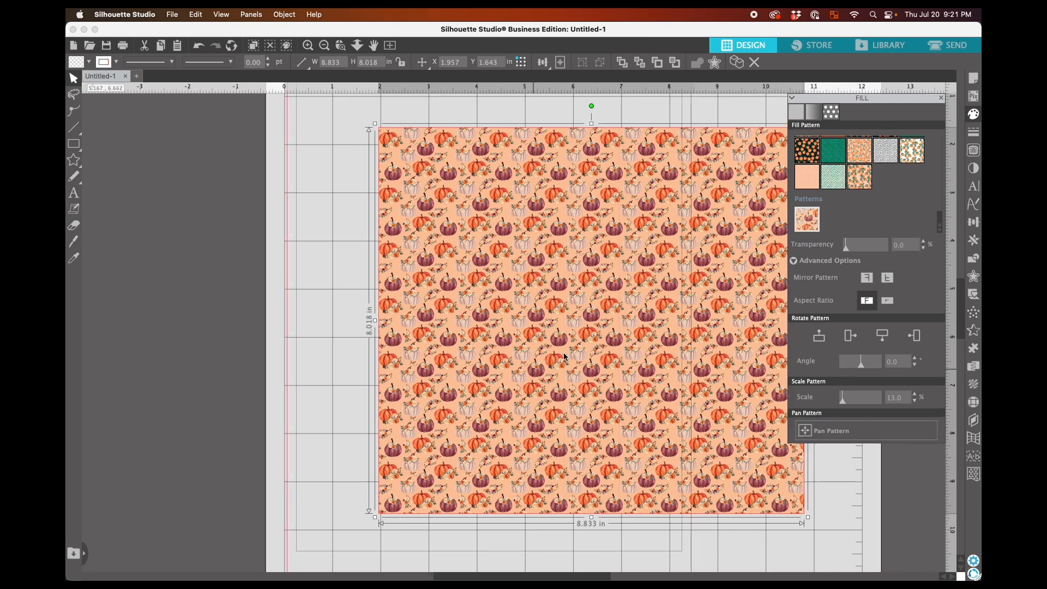
pyautogui.hscroll(1, 564, 357)
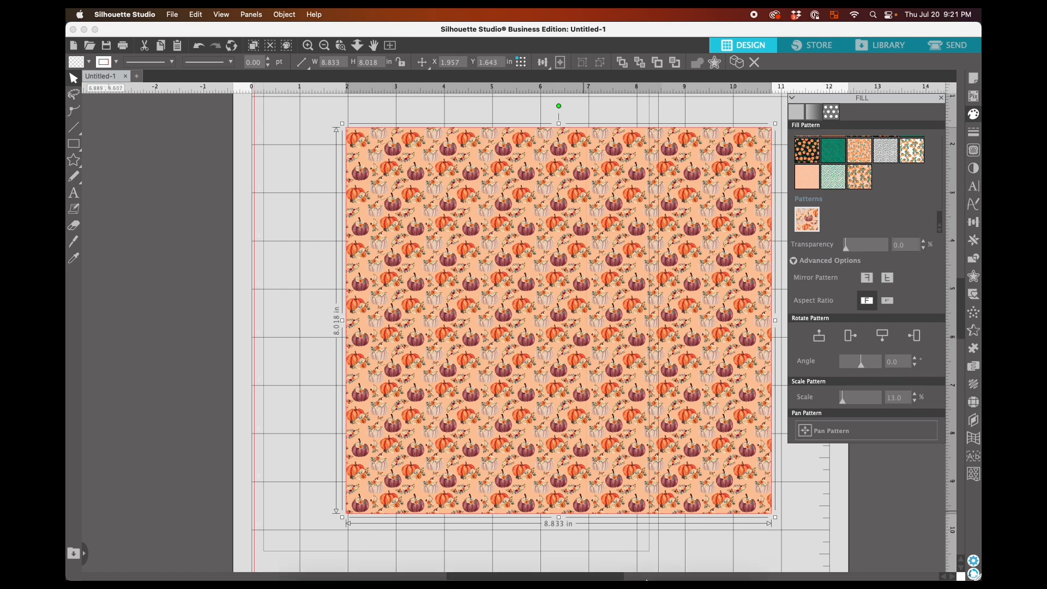
# Switch to Adobe Illustrator and return to the document with the pumpkin tile
pyautogui.click(613, 558)
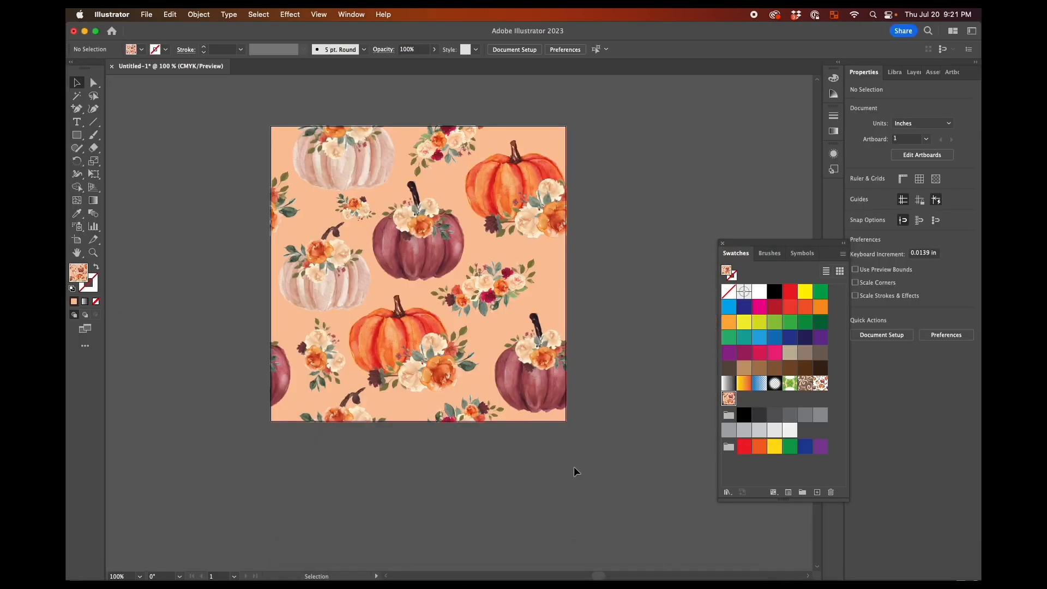